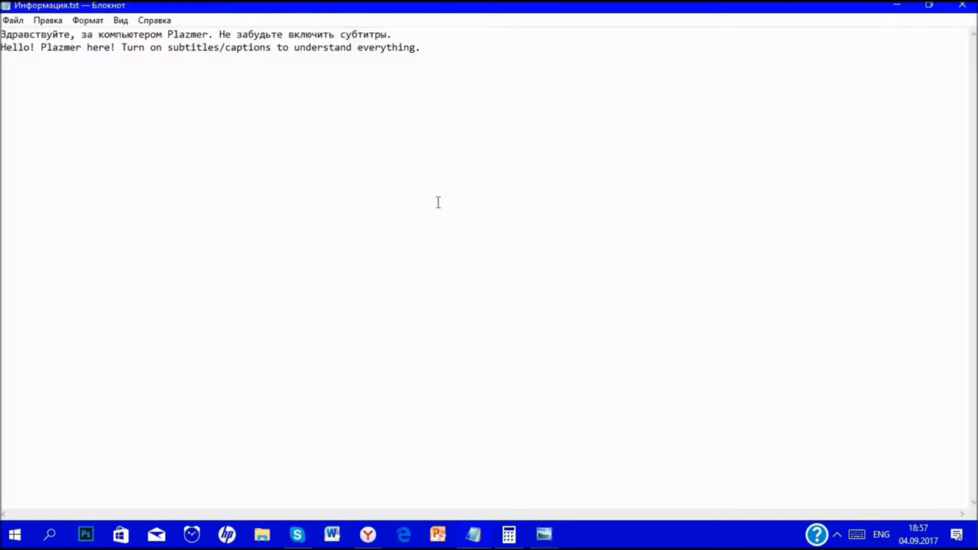
Open Sonic 2006 logo.png from the desktop in paint.net and maximize the window.
{"action": "left_click", "coordinate": [897, 7]}
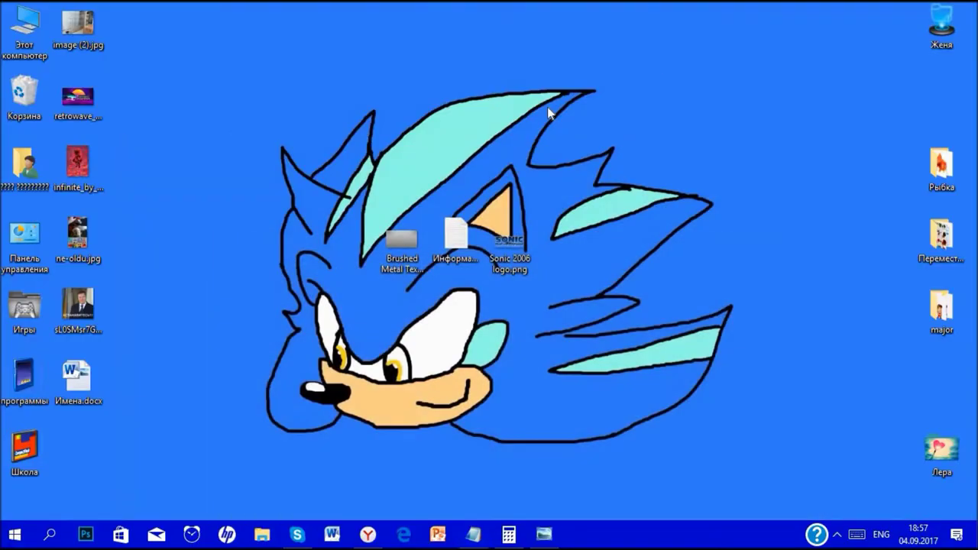
{"action": "right_click", "coordinate": [504, 258]}
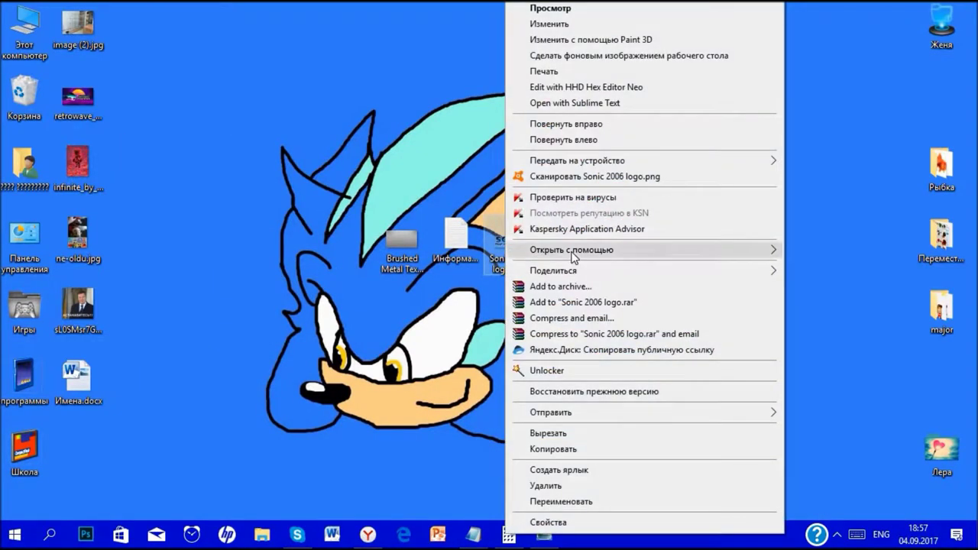
{"action": "mouse_move", "coordinate": [534, 256]}
{"action": "left_click", "coordinate": [351, 299]}
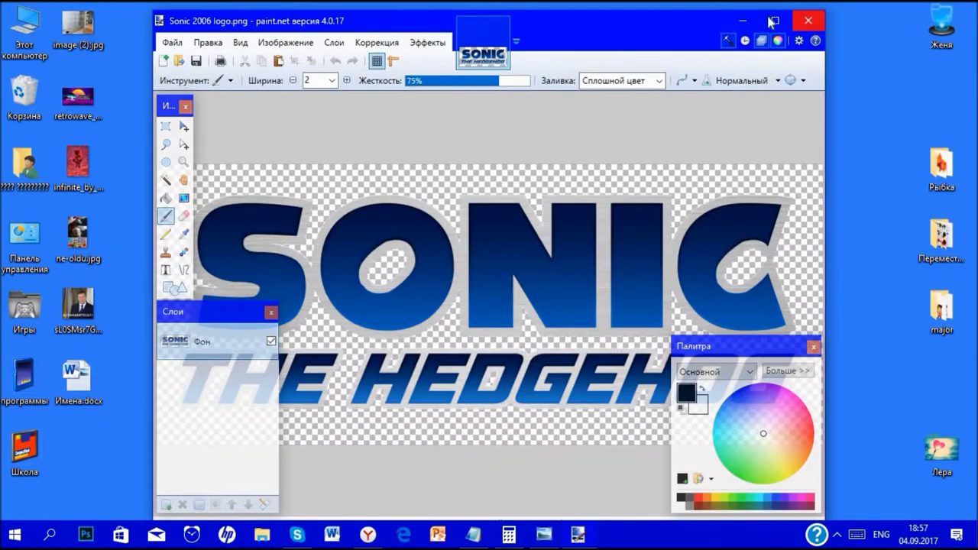
{"action": "double_click", "coordinate": [400, 23]}
{"action": "left_click", "coordinate": [853, 511]}
{"action": "left_click", "coordinate": [853, 510]}
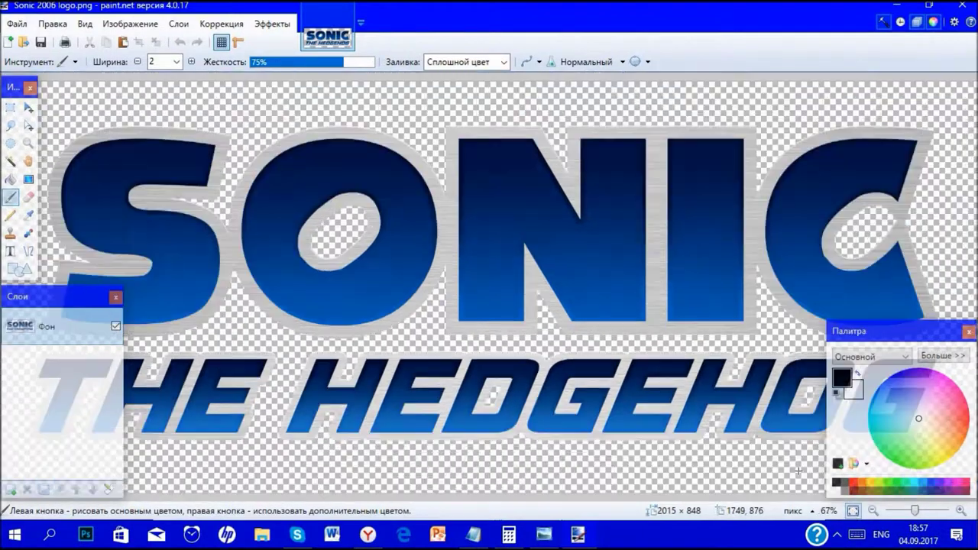
{"action": "left_click", "coordinate": [874, 511]}
Create a new image 2400 pixels wide and 1300 pixels high without keeping the aspect ratio.
{"action": "left_click", "coordinate": [17, 24]}
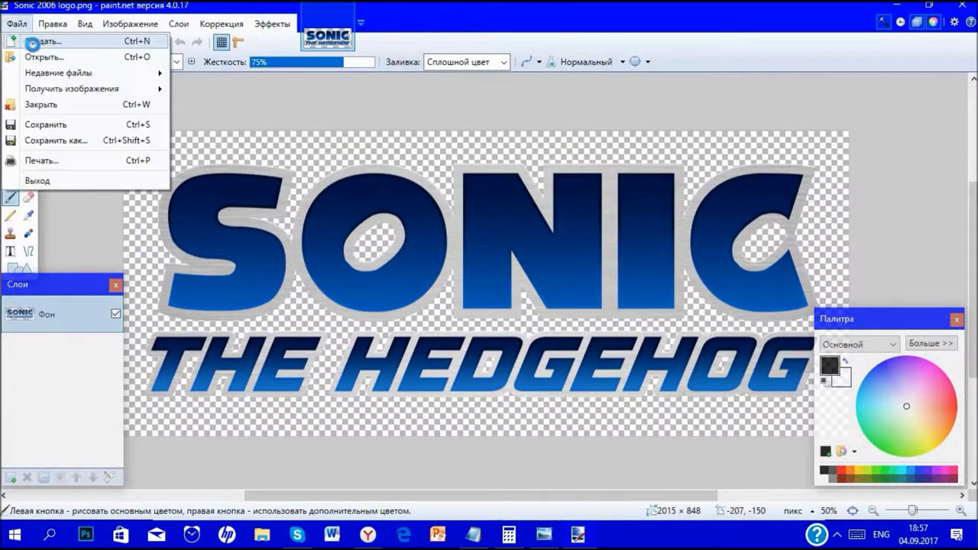
{"action": "left_click", "coordinate": [31, 38]}
{"action": "type", "text": "2400"}
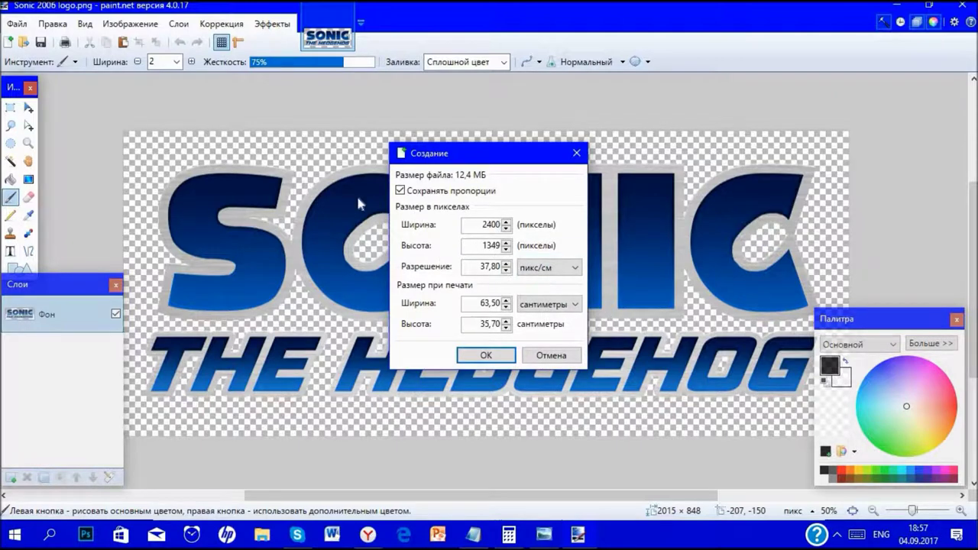
{"action": "type", "text": "00"}
{"action": "left_click", "coordinate": [504, 356]}
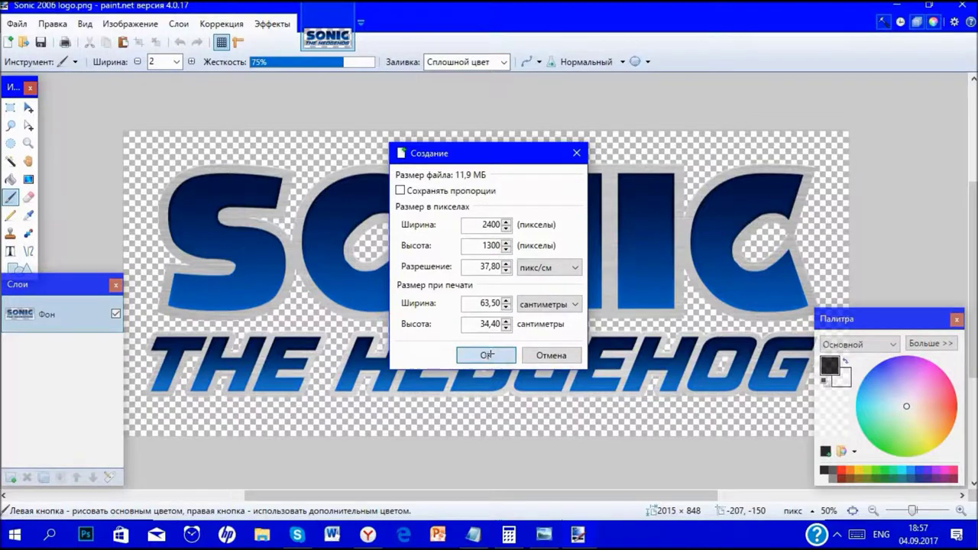
Fill the background of the new image with black and add a new layer above it.
{"action": "key", "text": "f"}
{"action": "left_click", "coordinate": [405, 239]}
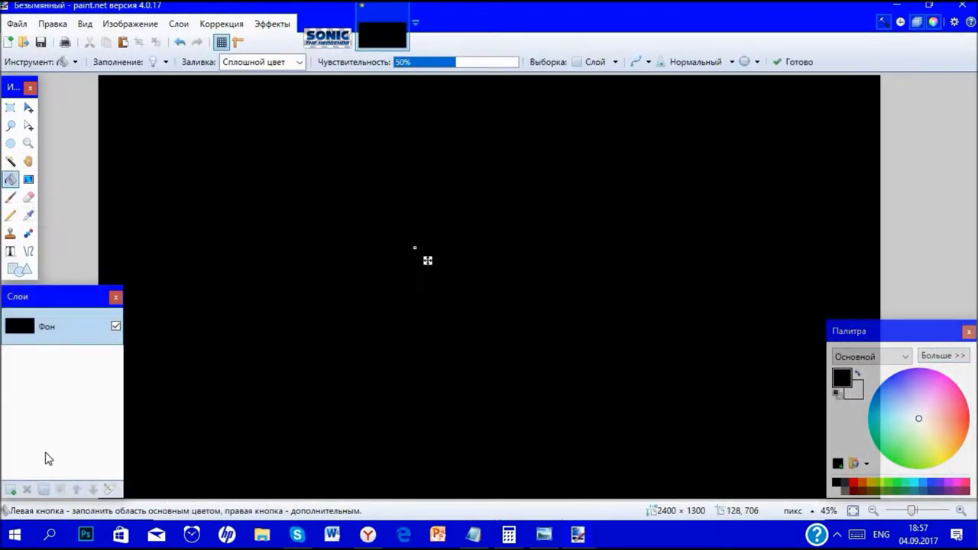
{"action": "left_click", "coordinate": [11, 489]}
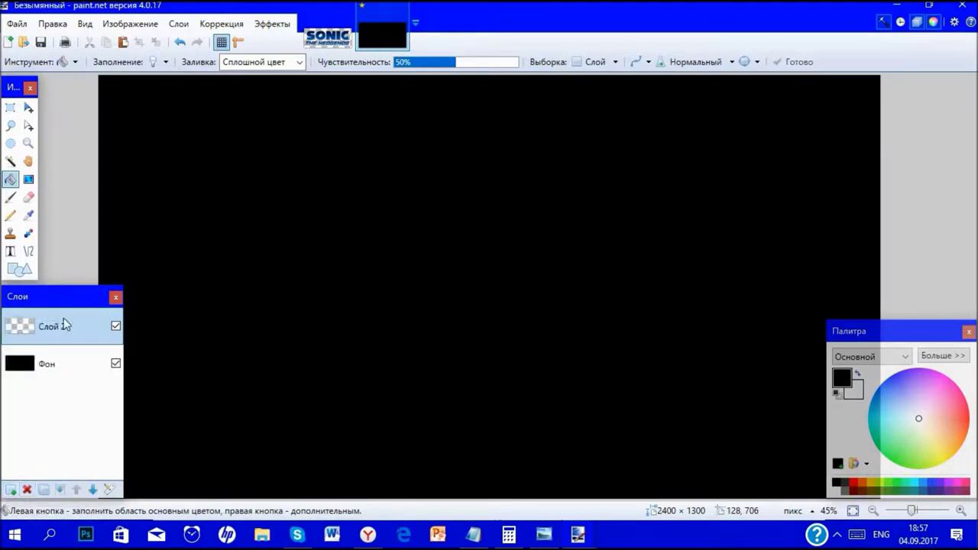
Start a white text near the image's middle with the NiseSegaSonic font, size 200, centred alignment.
{"action": "left_click", "coordinate": [10, 251]}
{"action": "left_click", "coordinate": [835, 491]}
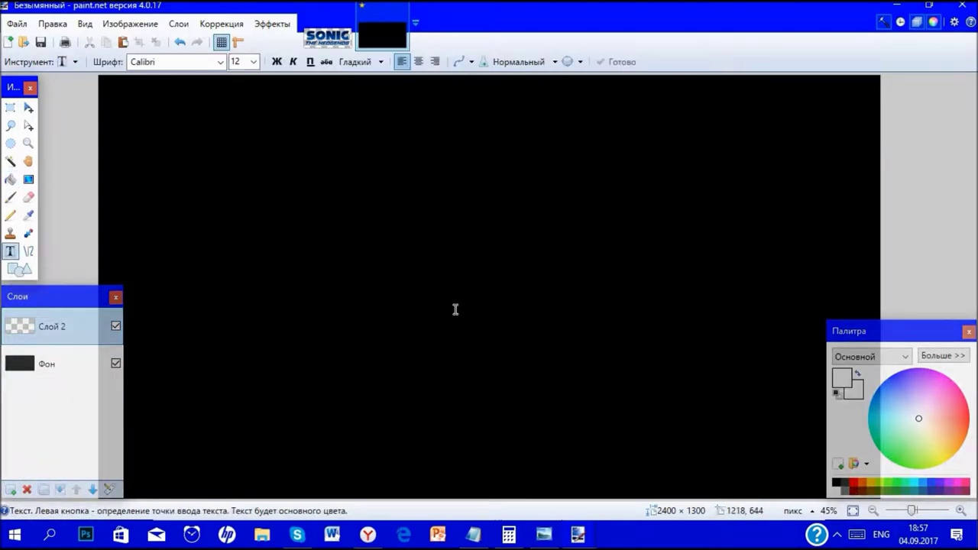
{"action": "left_click", "coordinate": [455, 309]}
{"action": "left_click", "coordinate": [221, 63]}
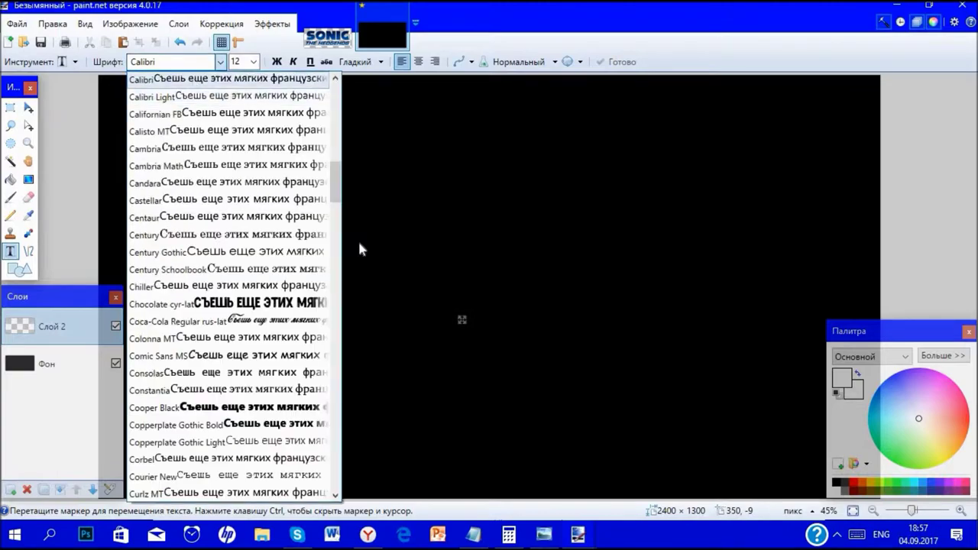
{"action": "left_click_drag", "start_coordinate": [335, 181], "coordinate": [331, 333]}
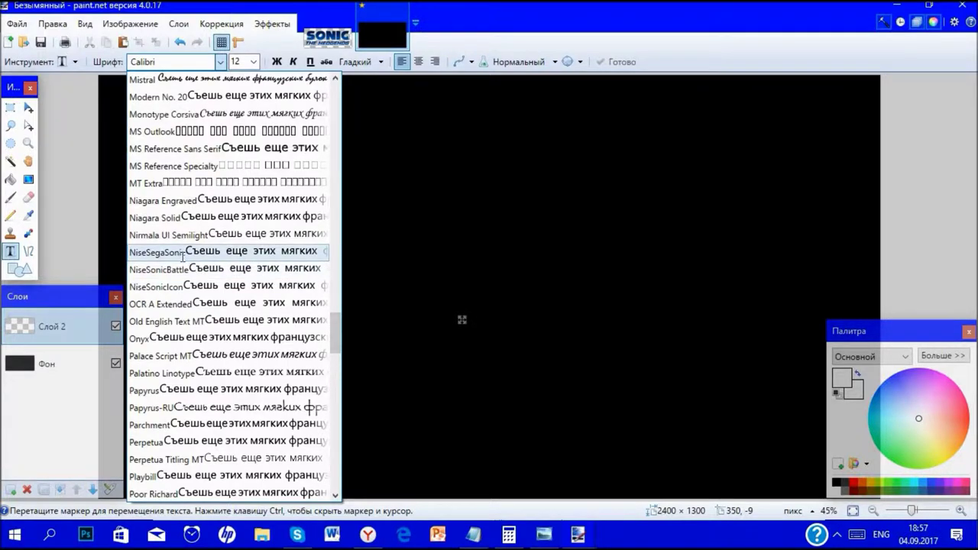
{"action": "left_click", "coordinate": [183, 253]}
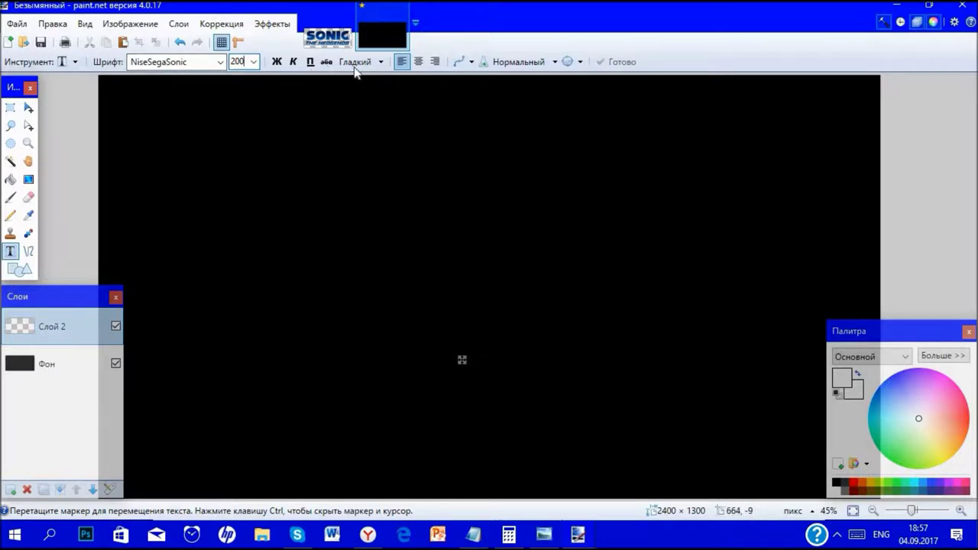
{"action": "left_click", "coordinate": [418, 62]}
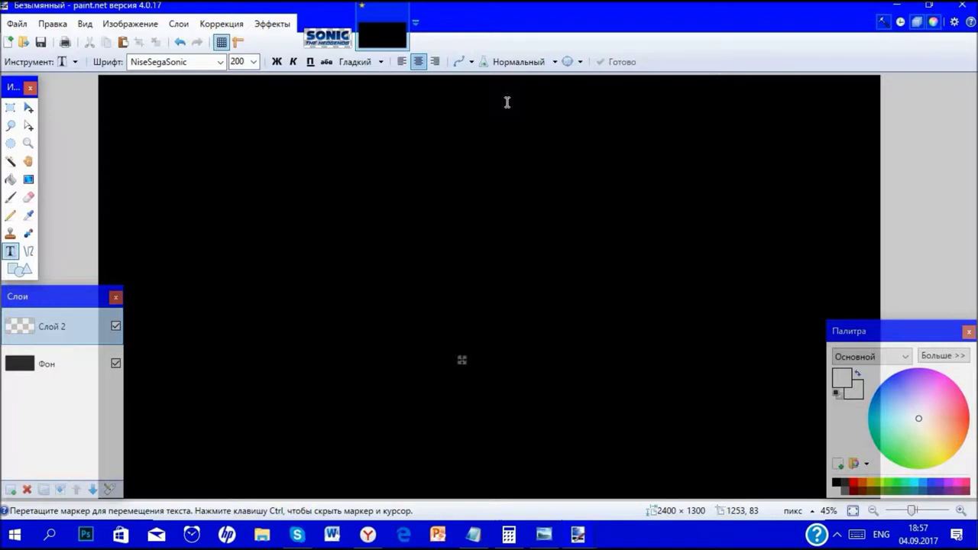
Write SUBSCRIBE, centre the text on the canvas and finish it.
{"action": "type", "text": "SUBSC"}
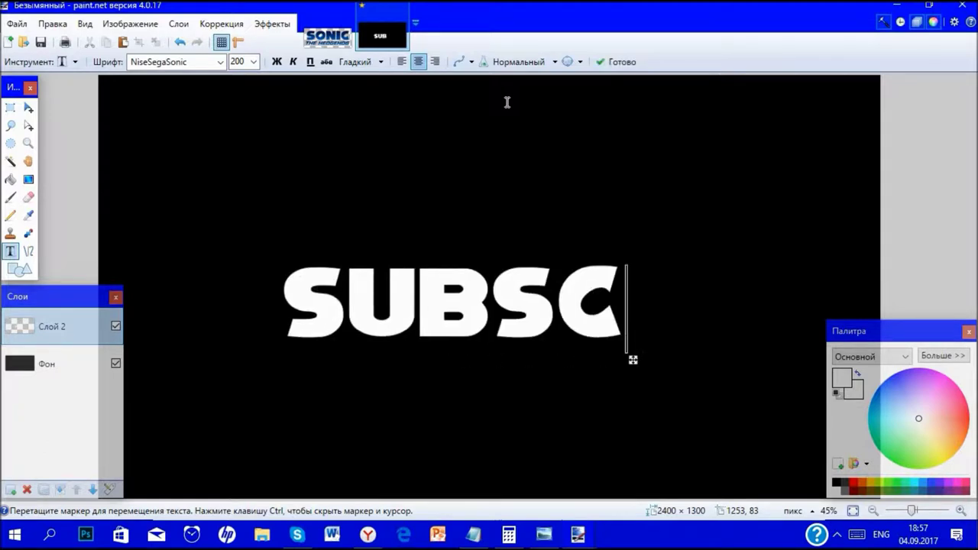
{"action": "type", "text": "RIBE"}
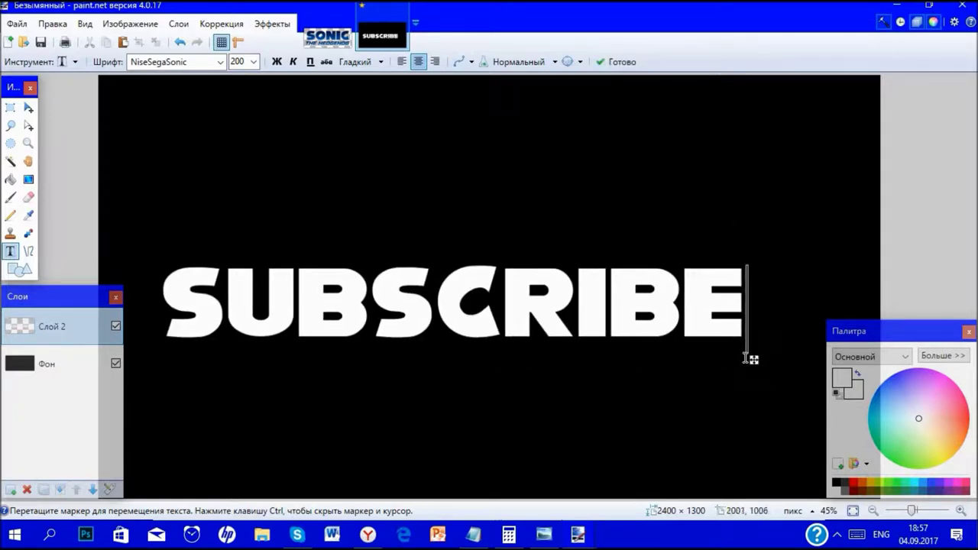
{"action": "left_click_drag", "start_coordinate": [754, 358], "coordinate": [797, 365]}
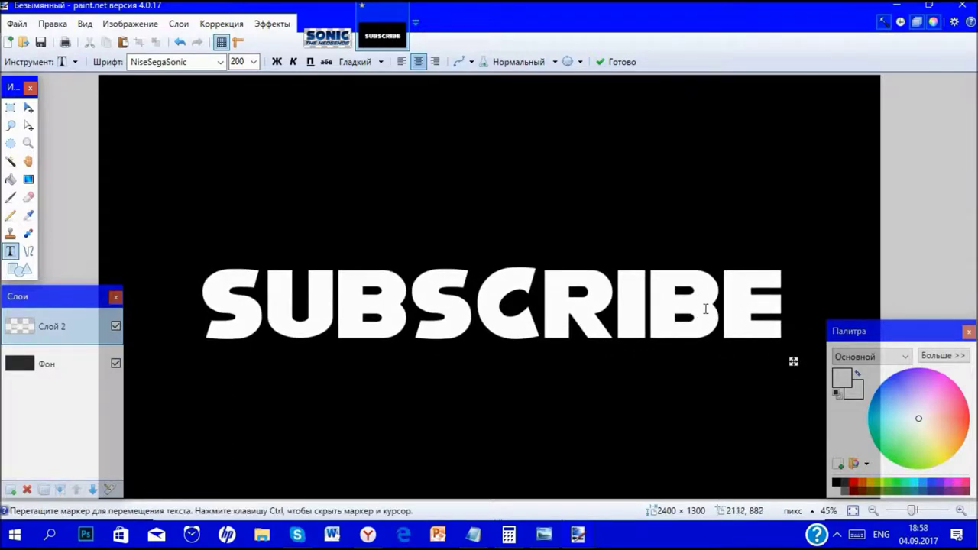
{"action": "key", "text": "Escape"}
In the Sonic logo, sample the dark blue of the lettering as primary colour and its light blue as secondary colour.
{"action": "left_click", "coordinate": [345, 35]}
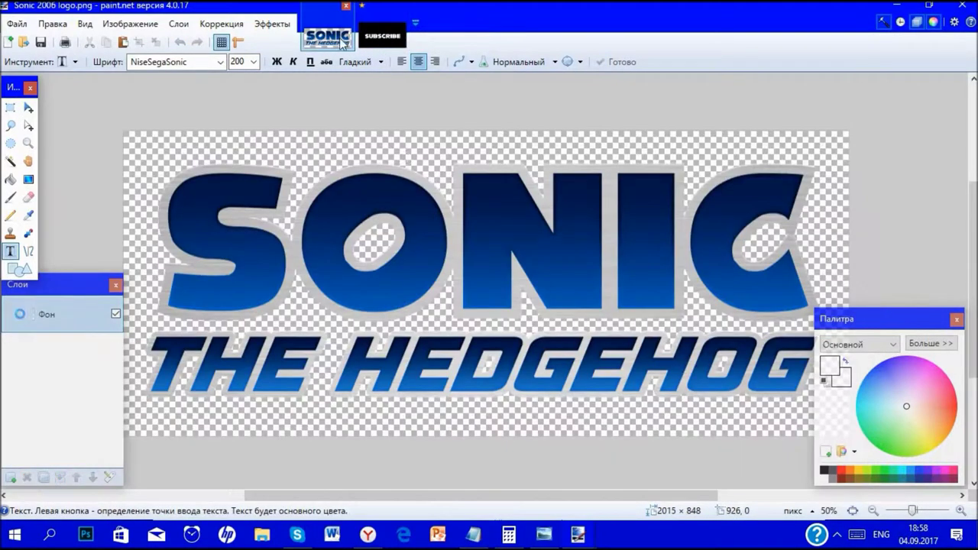
{"action": "left_click", "coordinate": [31, 218]}
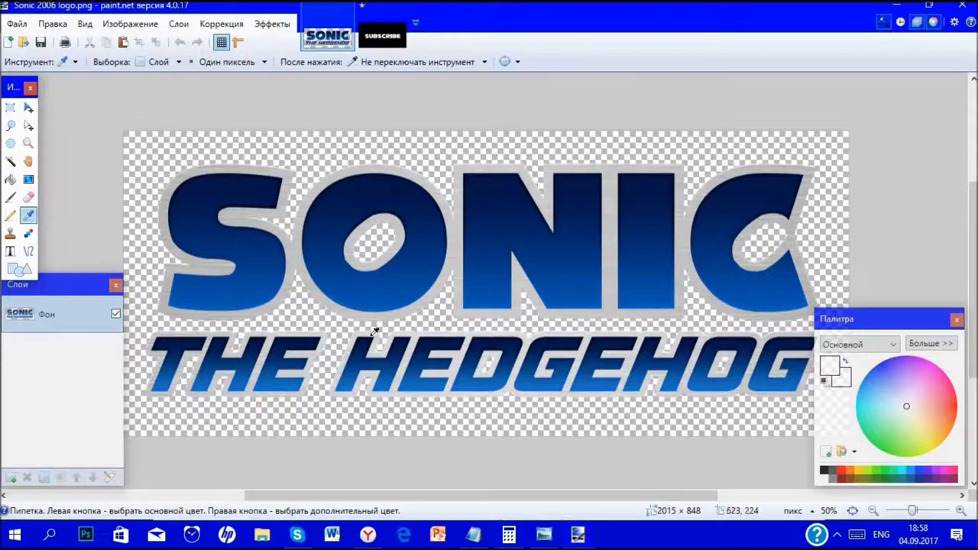
{"action": "scroll", "coordinate": [403, 344], "scroll_direction": "up", "scroll_amount": 14, "text": "ctrl"}
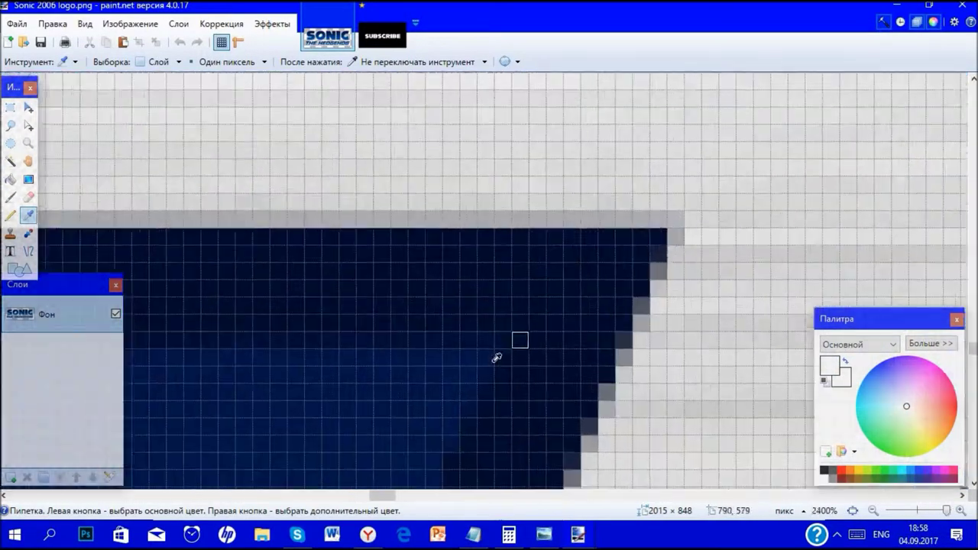
{"action": "left_click", "coordinate": [488, 353]}
{"action": "scroll", "coordinate": [474, 332], "scroll_direction": "down", "scroll_amount": 10, "text": "ctrl"}
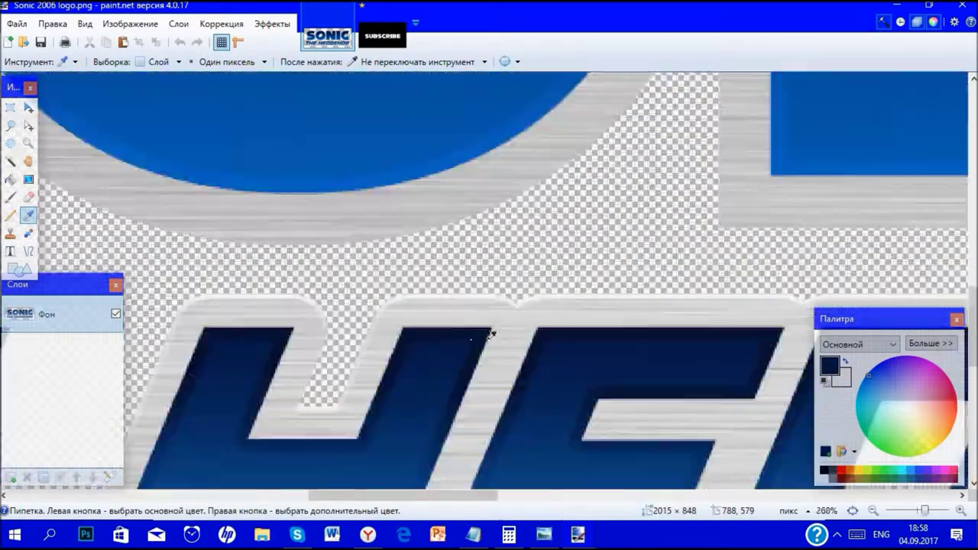
{"action": "scroll", "coordinate": [495, 335], "scroll_direction": "up", "scroll_amount": 12}
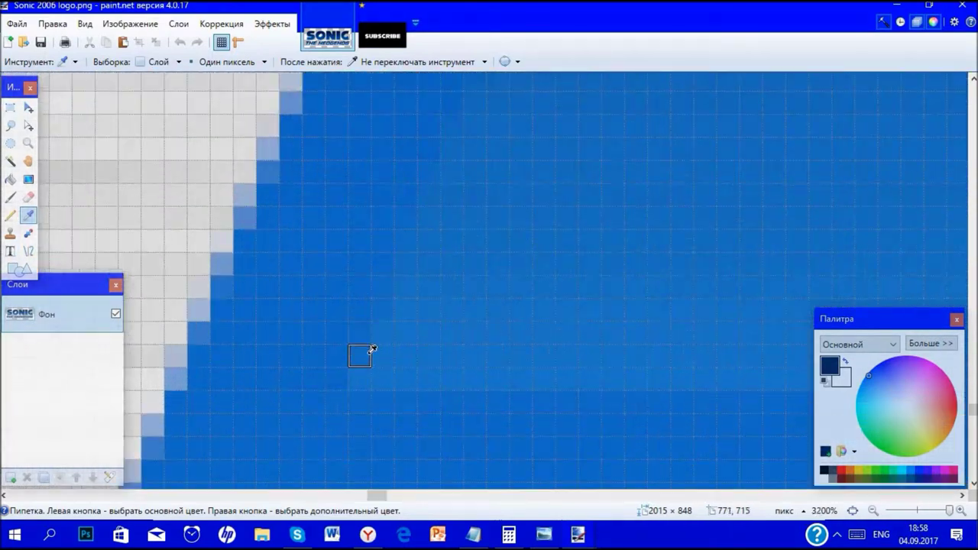
{"action": "right_click", "coordinate": [383, 355]}
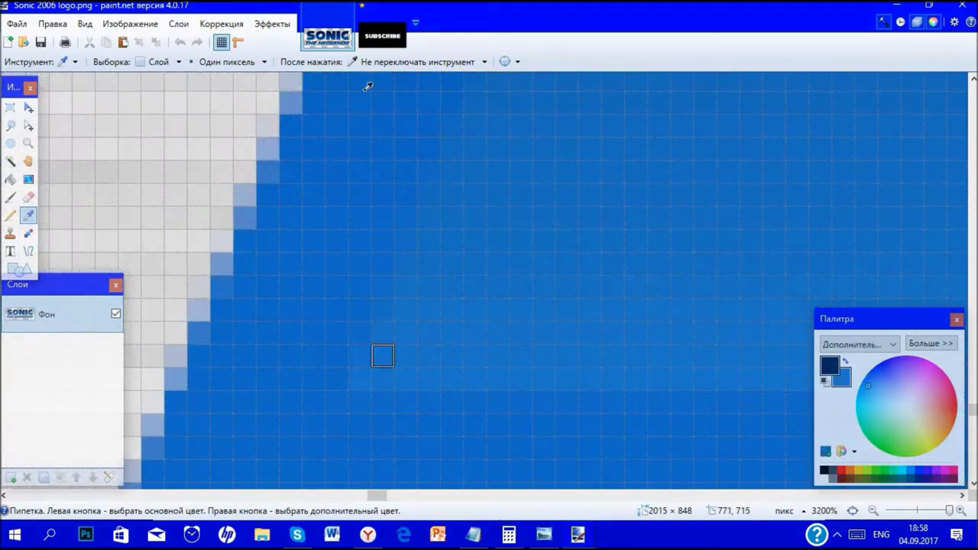
In the SUBSCRIBE image, try to select the letters by inverting a Magic Wand selection of the empty area at 6% tolerance.
{"action": "left_click", "coordinate": [381, 48]}
{"action": "left_click", "coordinate": [11, 161]}
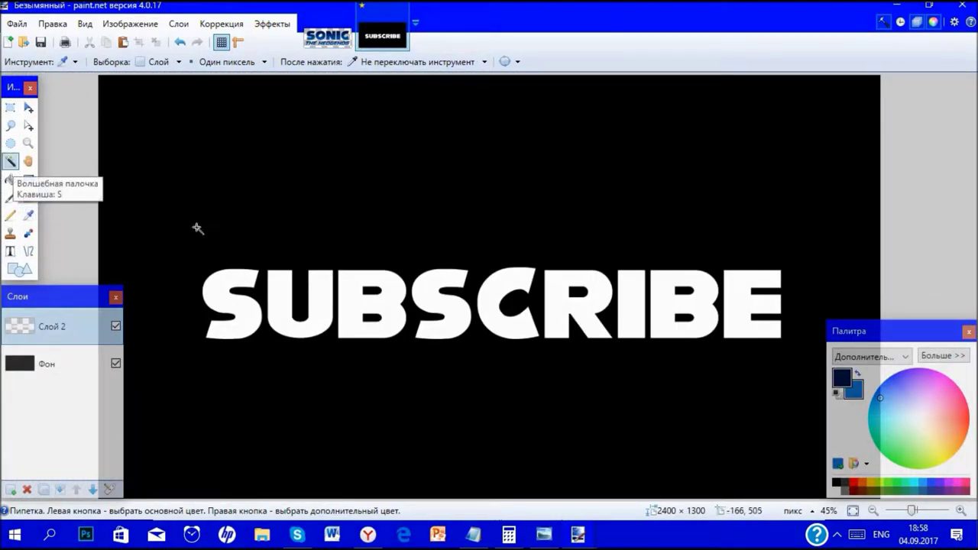
{"action": "left_click", "coordinate": [260, 86]}
{"action": "left_click_drag", "start_coordinate": [369, 67], "coordinate": [355, 64]}
{"action": "left_click", "coordinate": [54, 24]}
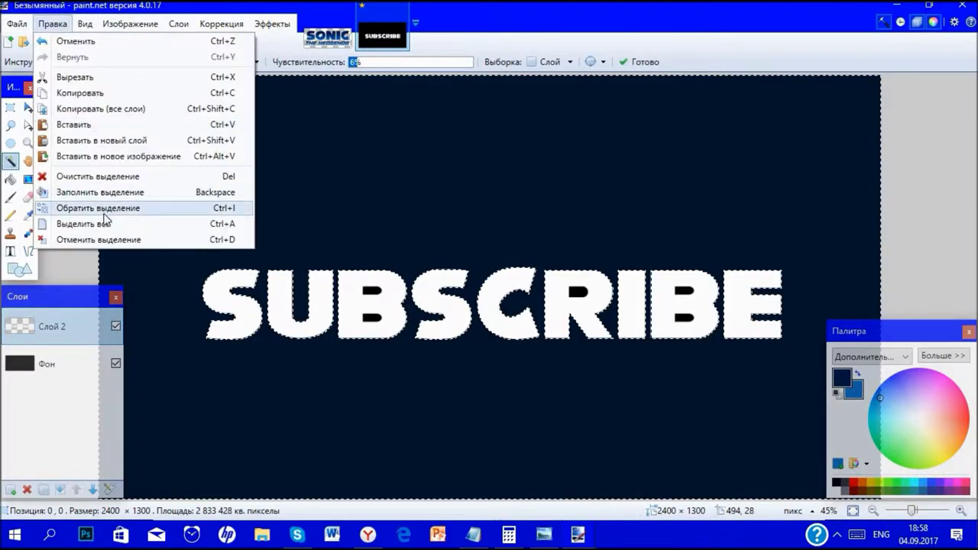
{"action": "left_click", "coordinate": [105, 210]}
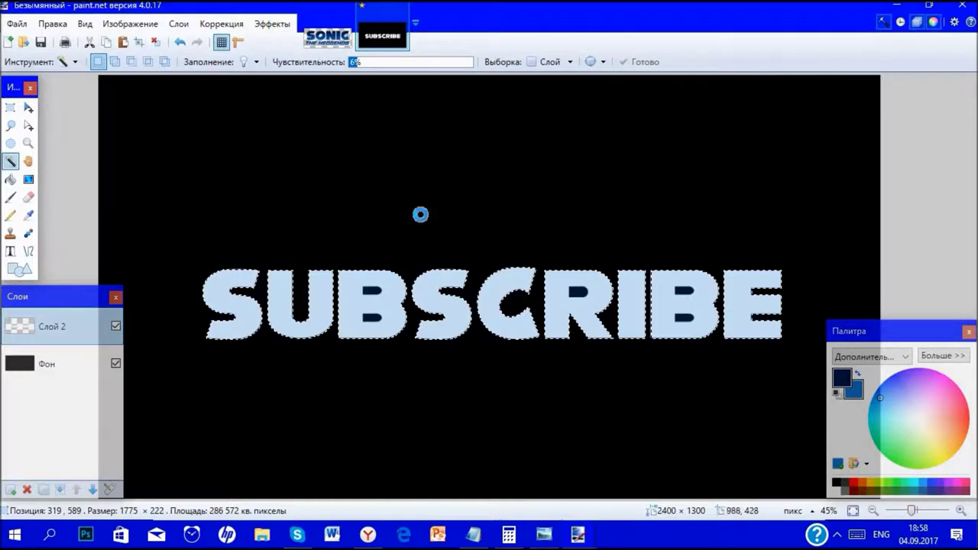
{"action": "key", "text": "ctrl+d"}
Select all empty areas of the text layer including the holes inside the letters, and invert the selection.
{"action": "left_click", "coordinate": [277, 175]}
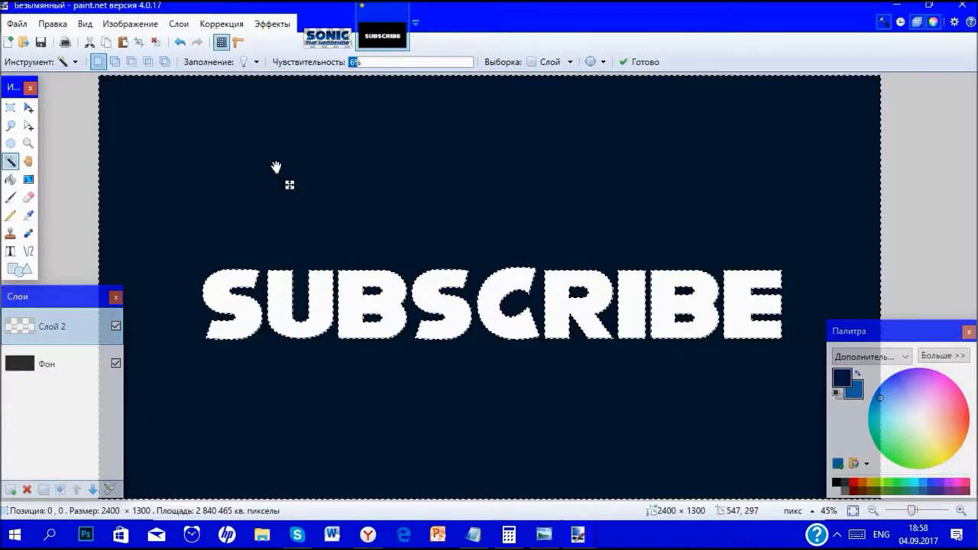
{"action": "left_click", "coordinate": [52, 24]}
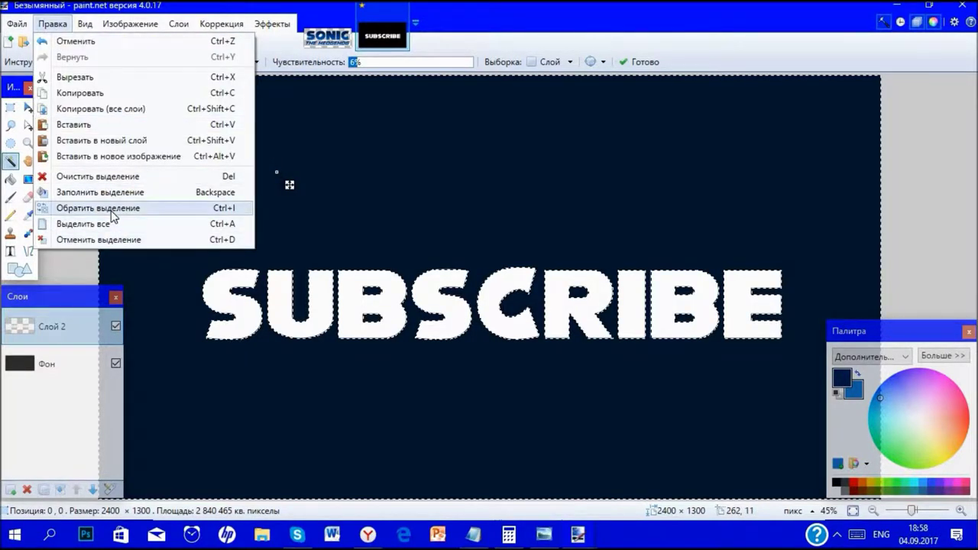
{"action": "left_click", "coordinate": [112, 209]}
Apply a vertical linear gradient about 209 px long to the selected letters, dark blue at their top to light blue at their bottom, and deselect.
{"action": "left_click", "coordinate": [29, 180]}
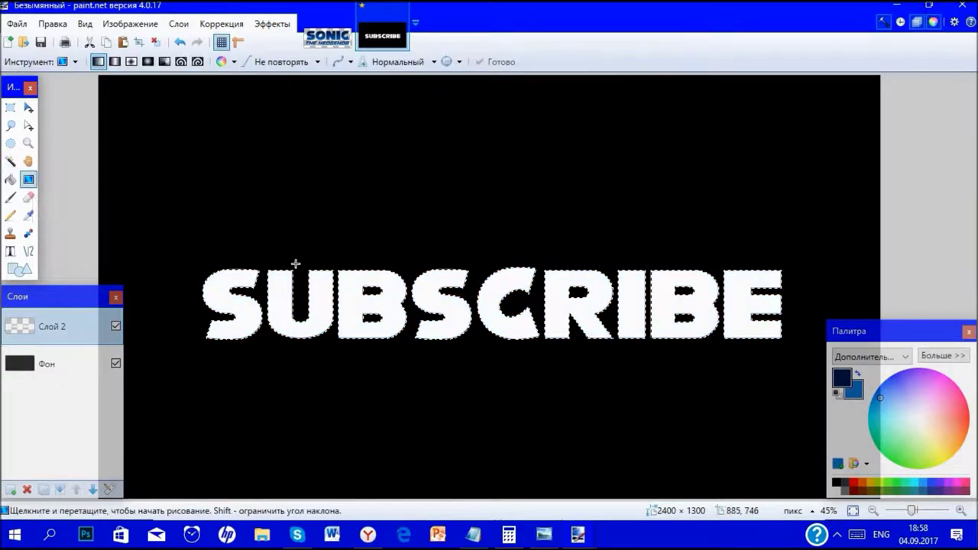
{"action": "scroll", "coordinate": [415, 266], "scroll_direction": "up", "scroll_amount": 10}
{"action": "scroll", "coordinate": [415, 266], "scroll_direction": "up", "scroll_amount": 6}
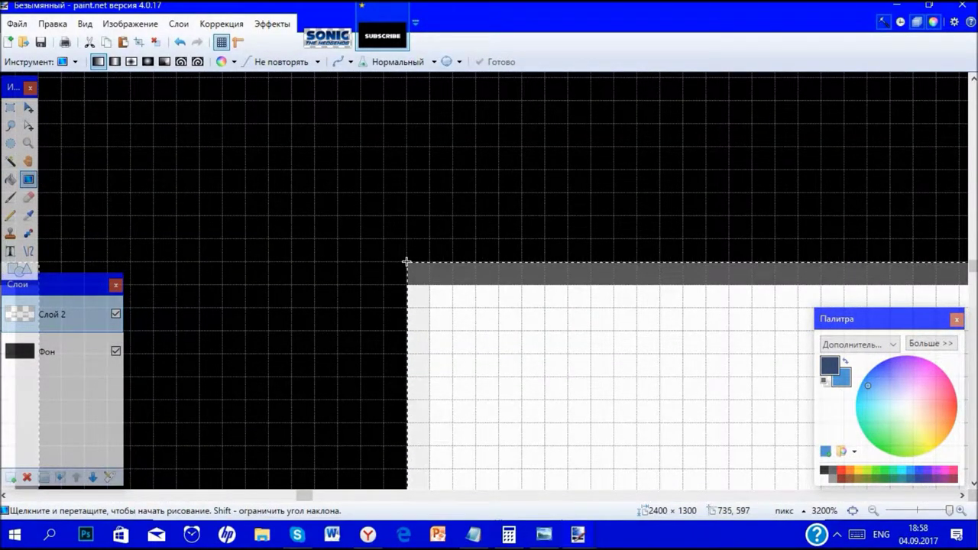
{"action": "left_click_drag", "start_coordinate": [406, 262], "coordinate": [406, 286]}
{"action": "scroll", "coordinate": [406, 287], "scroll_direction": "down", "scroll_amount": 10}
{"action": "scroll", "coordinate": [405, 287], "scroll_direction": "up", "scroll_amount": 2}
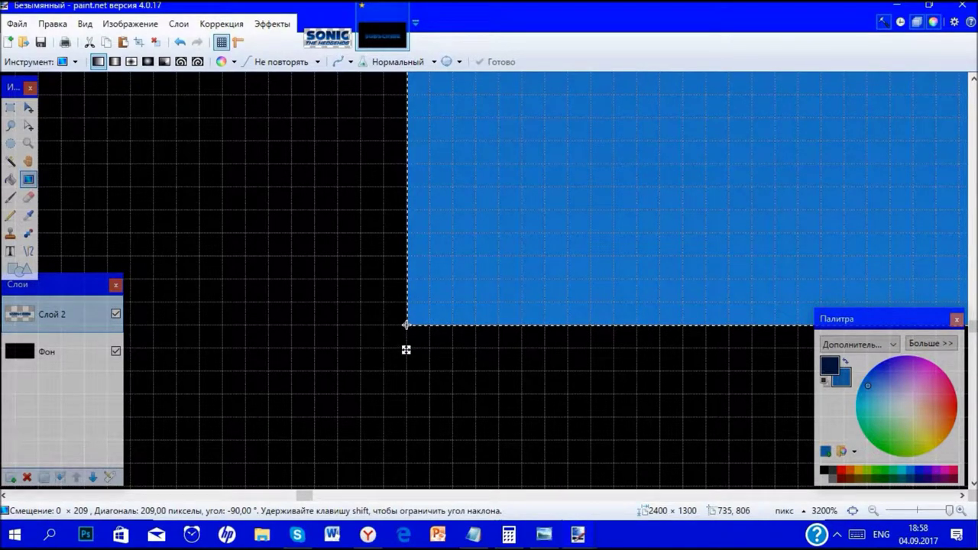
{"action": "left_click_drag", "start_coordinate": [406, 349], "coordinate": [405, 349]}
{"action": "scroll", "coordinate": [424, 282], "scroll_direction": "down", "scroll_amount": 1}
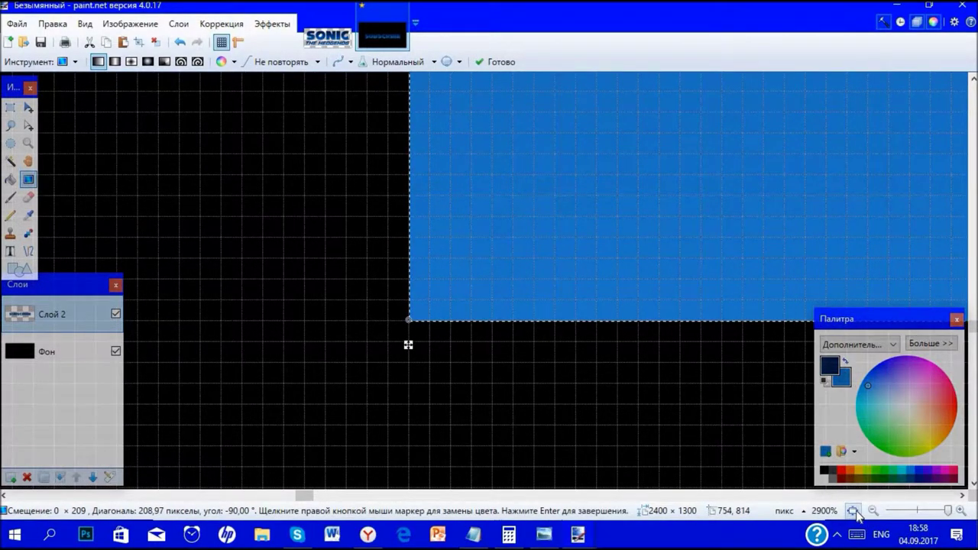
{"action": "left_click", "coordinate": [853, 511]}
{"action": "key", "text": "Return"}
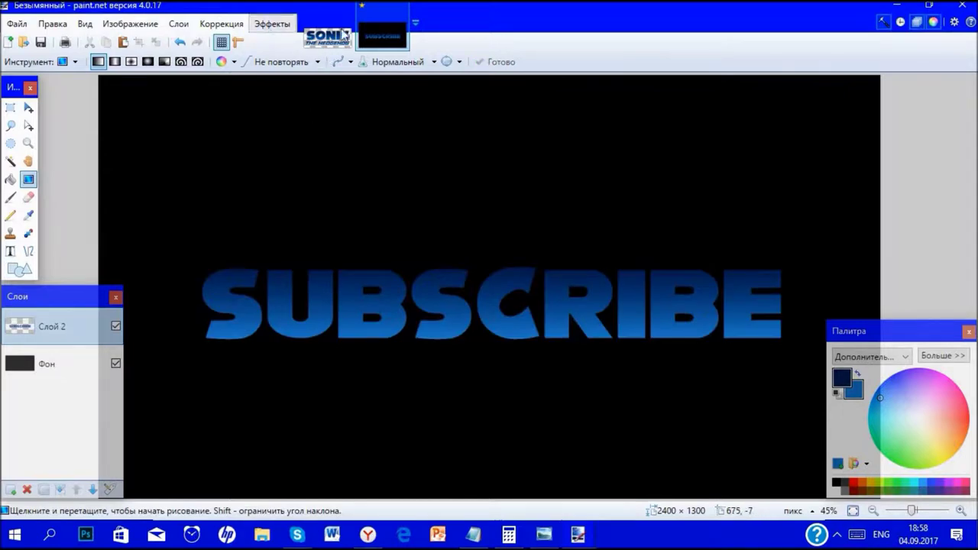
Examine up close the thin shaded edge inside the letters of the original Sonic logo.
{"action": "left_click", "coordinate": [336, 37]}
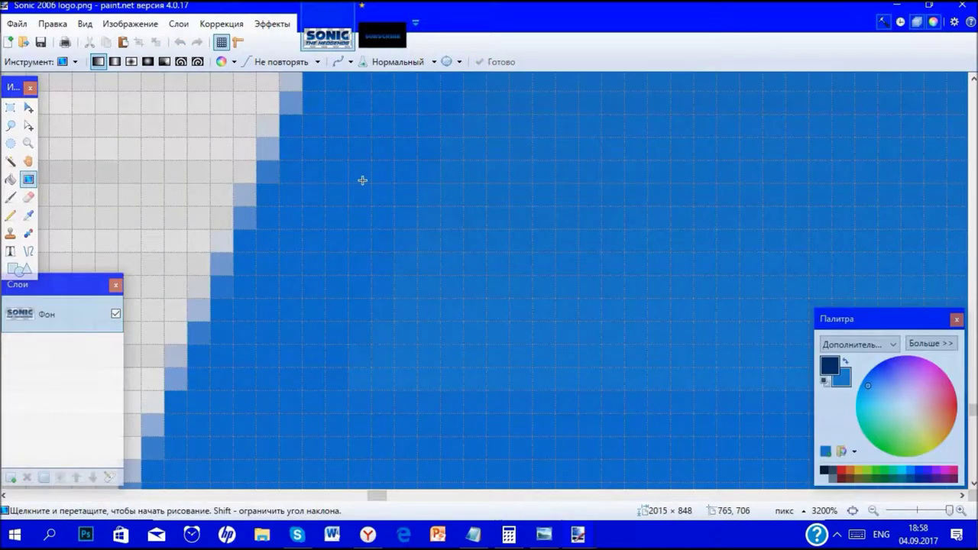
{"action": "left_click", "coordinate": [852, 512]}
{"action": "scroll", "coordinate": [464, 105], "scroll_direction": "up", "scroll_amount": 8}
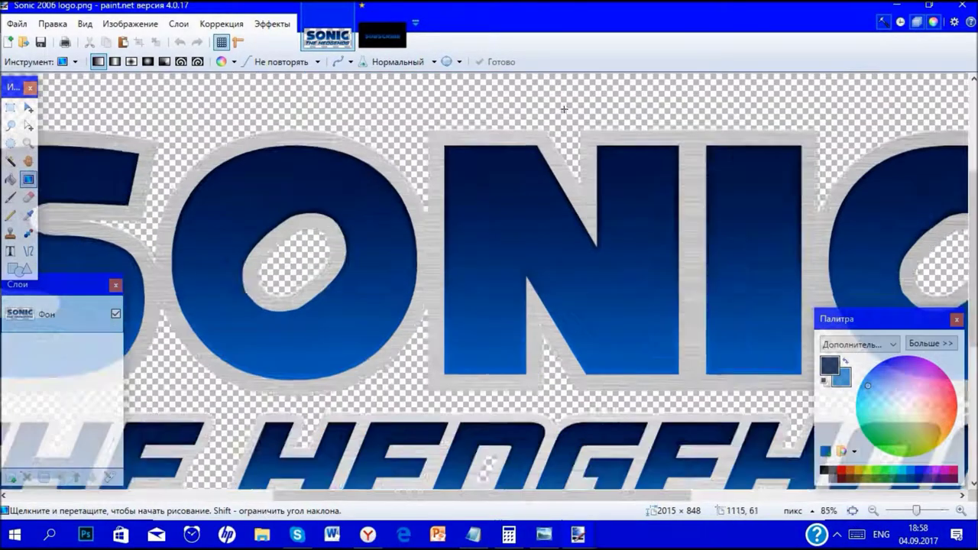
{"action": "scroll", "coordinate": [426, 190], "scroll_direction": "down", "scroll_amount": 3}
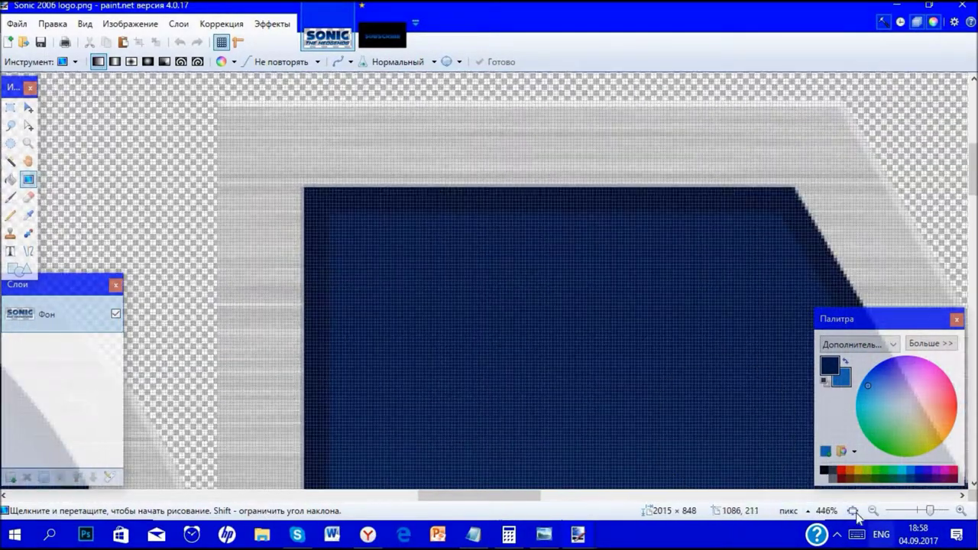
{"action": "left_click", "coordinate": [852, 511]}
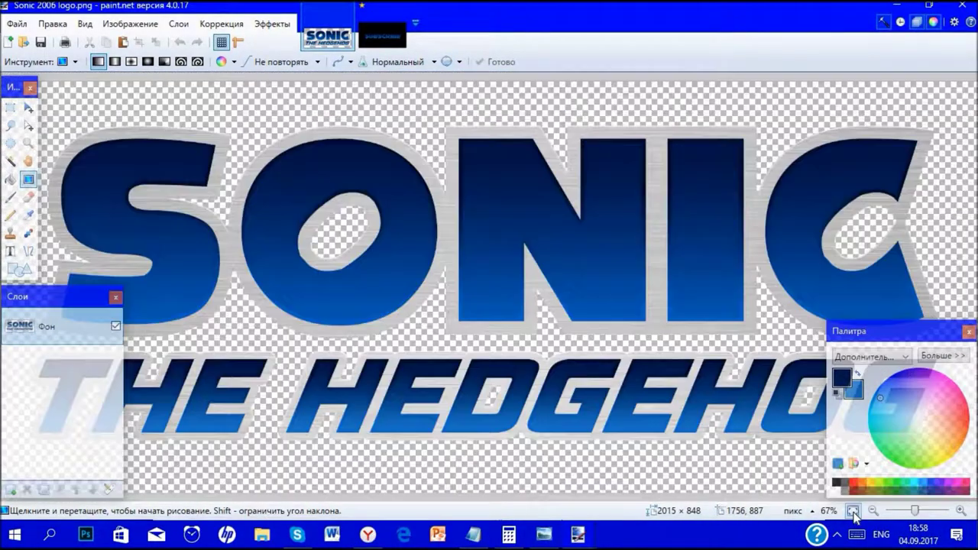
Switch to the Windows Calculator, divide 200 by 25, and put the calculator away.
{"action": "left_click", "coordinate": [509, 523]}
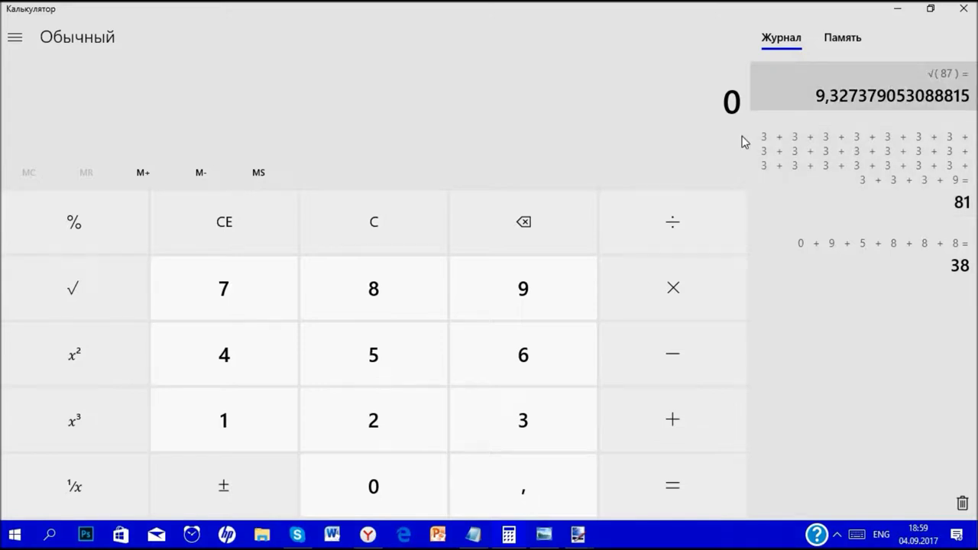
{"action": "left_click", "coordinate": [372, 436]}
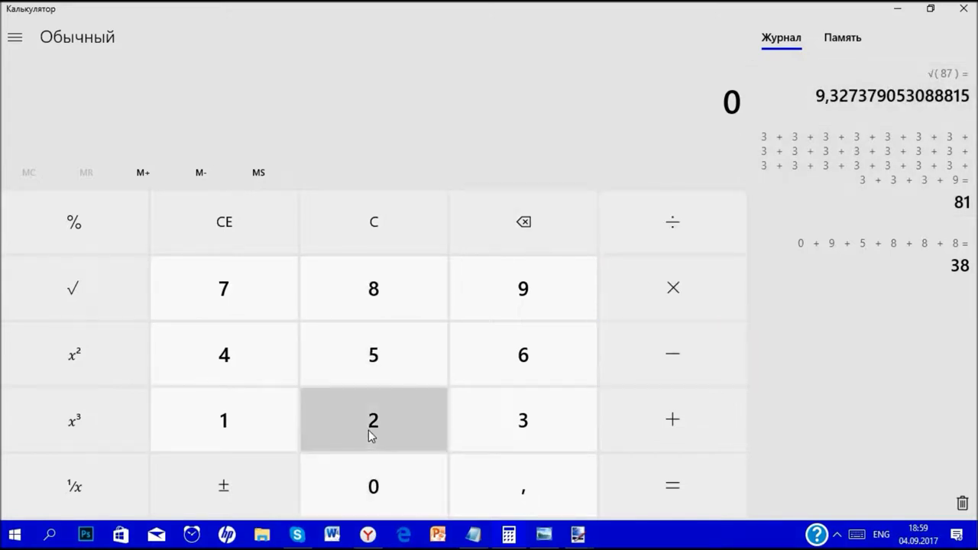
{"action": "double_click", "coordinate": [374, 496]}
{"action": "left_click", "coordinate": [672, 221]}
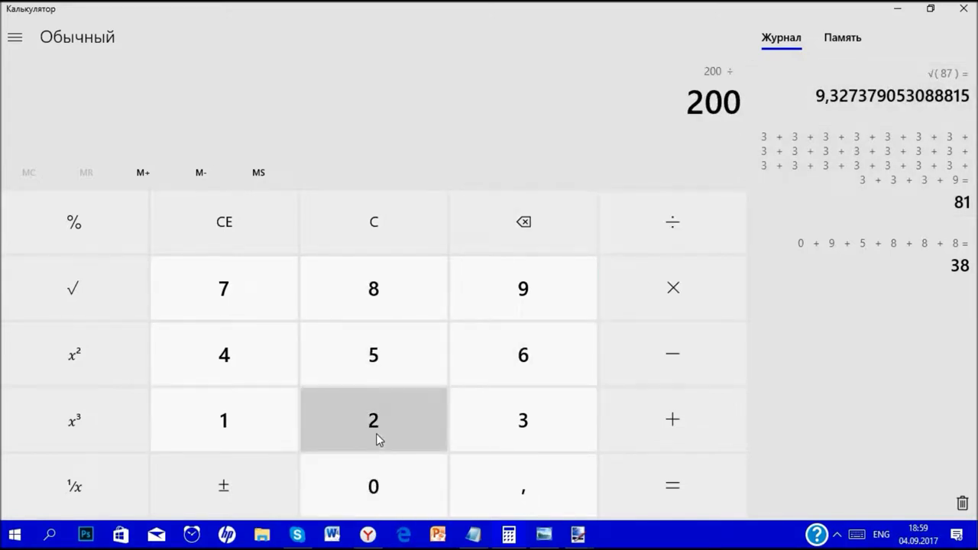
{"action": "left_click", "coordinate": [375, 433]}
{"action": "left_click", "coordinate": [396, 373]}
{"action": "left_click", "coordinate": [673, 420]}
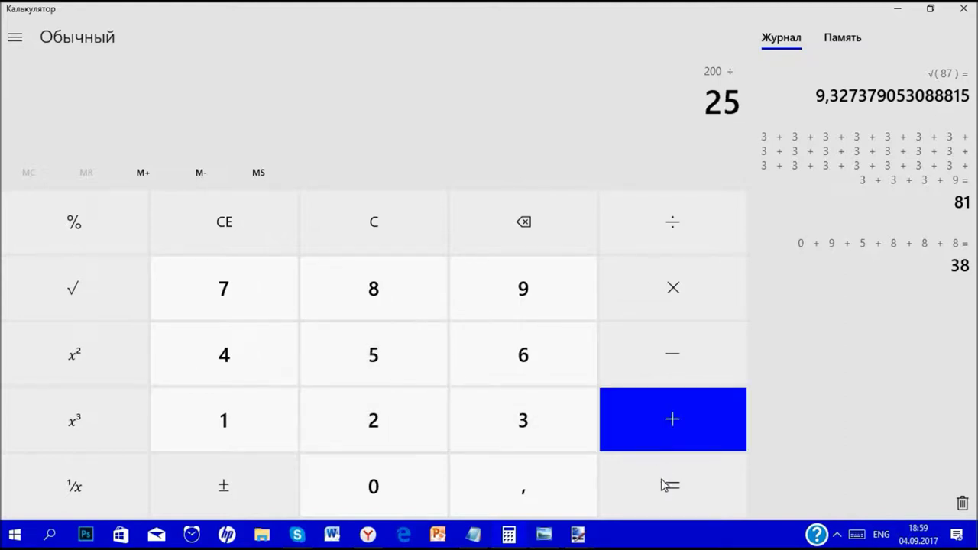
{"action": "left_click", "coordinate": [665, 487]}
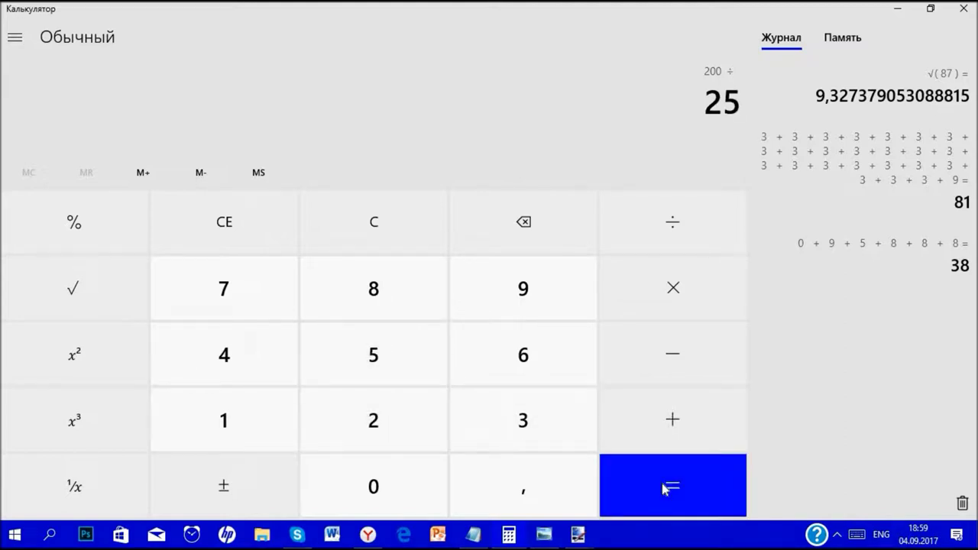
{"action": "left_click", "coordinate": [894, 9]}
In the SUBSCRIBE image, set the secondary colour to red and start an Outline Object effect with width 8 and softness 0.
{"action": "left_click", "coordinate": [384, 28]}
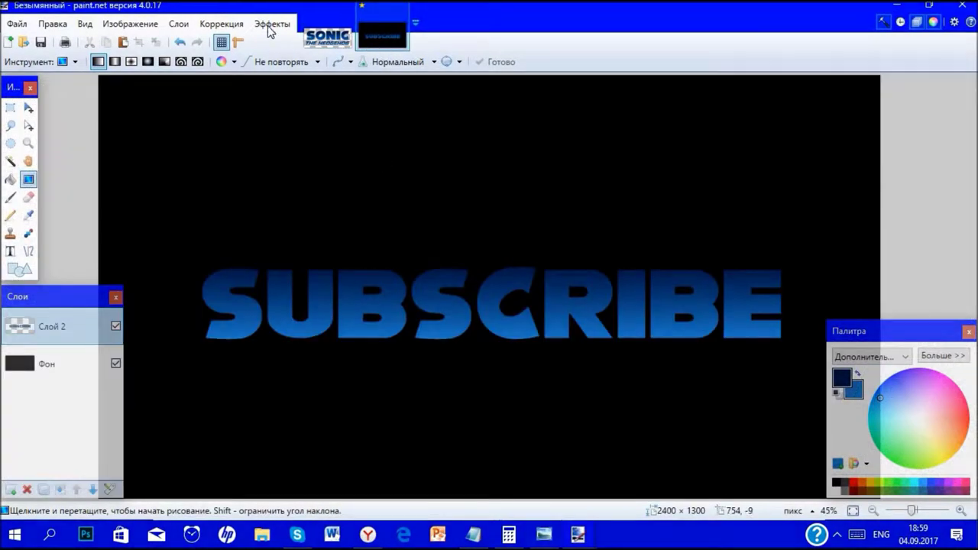
{"action": "right_click", "coordinate": [861, 490]}
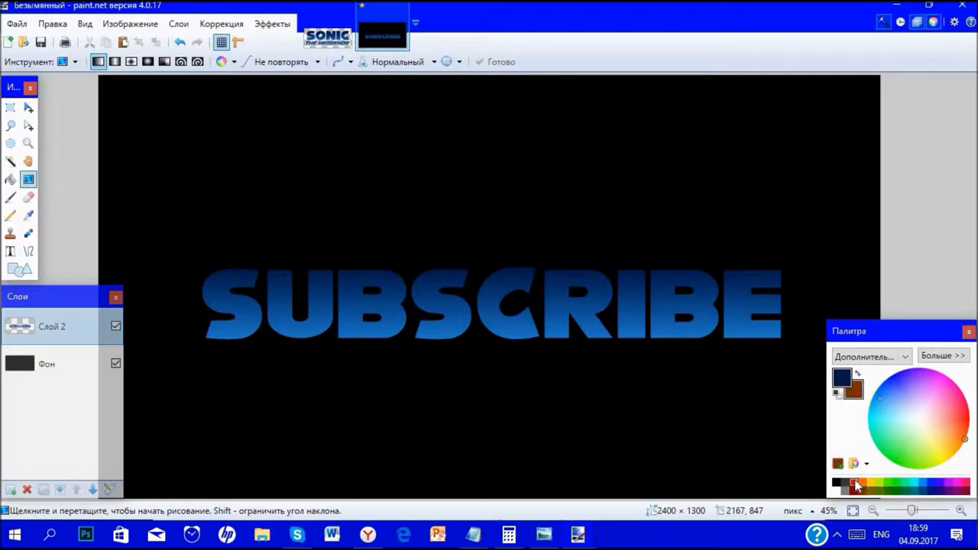
{"action": "right_click", "coordinate": [855, 487]}
{"action": "left_click", "coordinate": [272, 24]}
{"action": "mouse_move", "coordinate": [309, 67]}
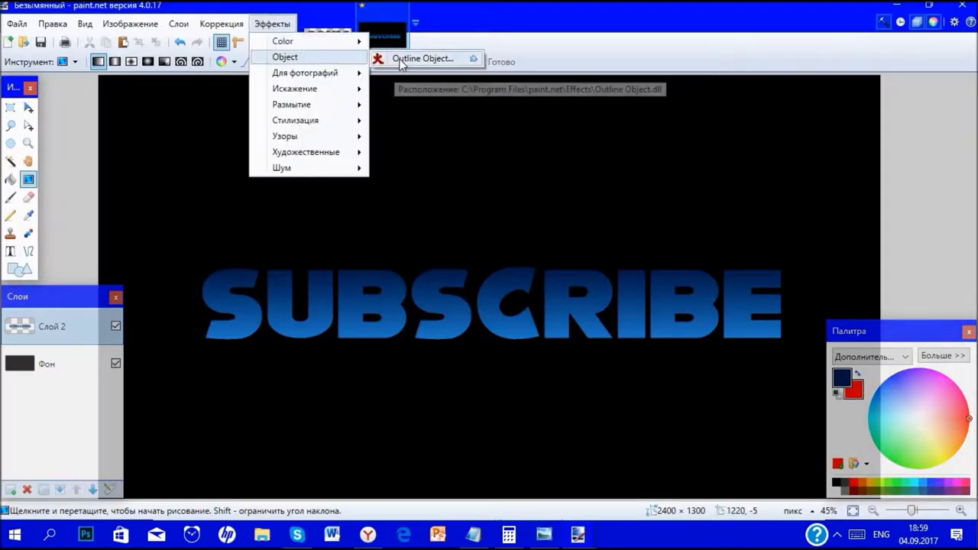
{"action": "left_click", "coordinate": [405, 59]}
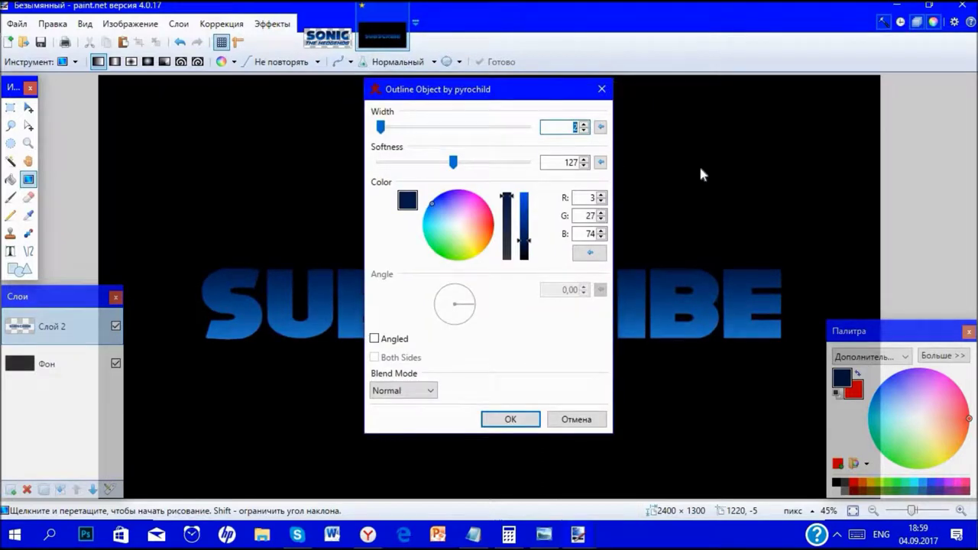
{"action": "type", "text": "8"}
{"action": "left_click_drag", "start_coordinate": [356, 172], "coordinate": [359, 171]}
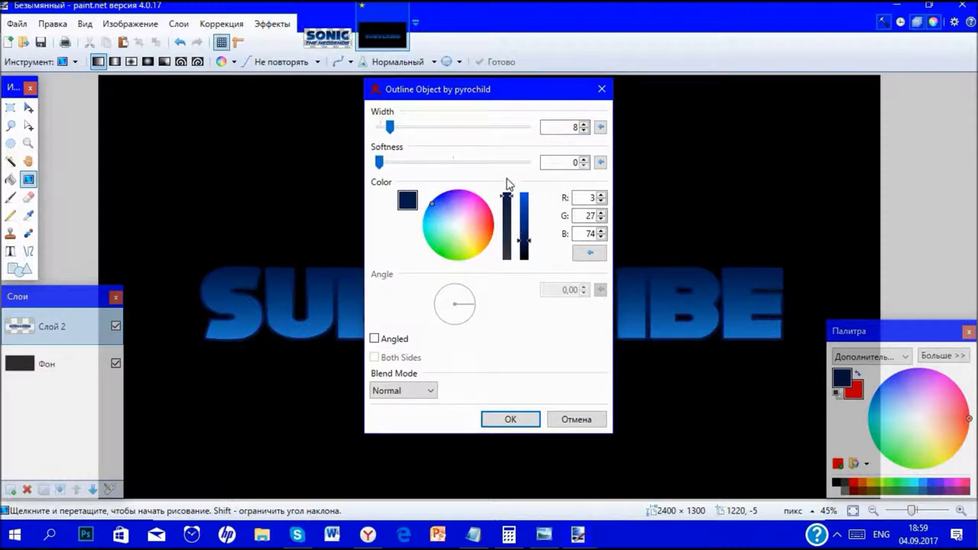
Set the outline colour to pure red, R 255, G 0, B 0, and apply the outline to the letters.
{"action": "left_click_drag", "start_coordinate": [531, 243], "coordinate": [572, 188]}
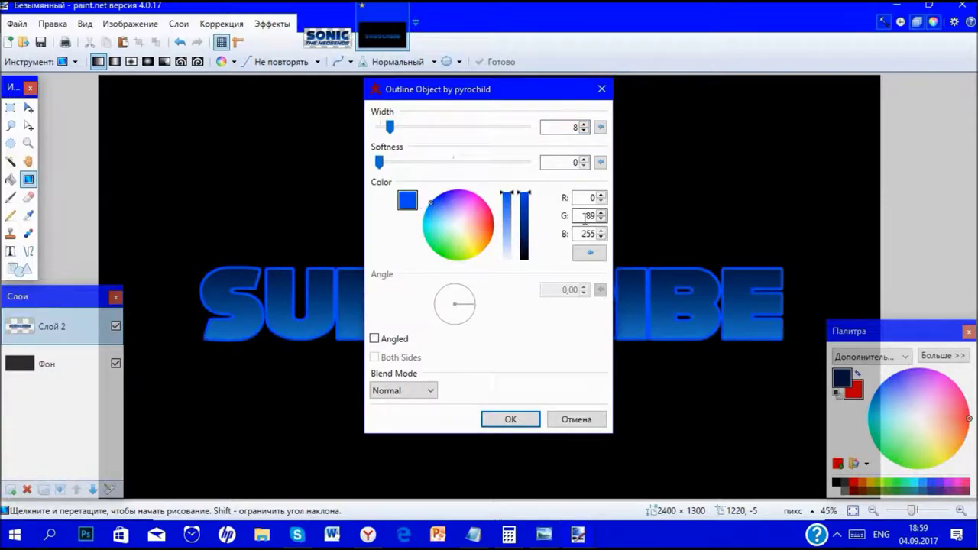
{"action": "type", "text": "0"}
{"action": "key", "text": "Tab"}
{"action": "type", "text": "0"}
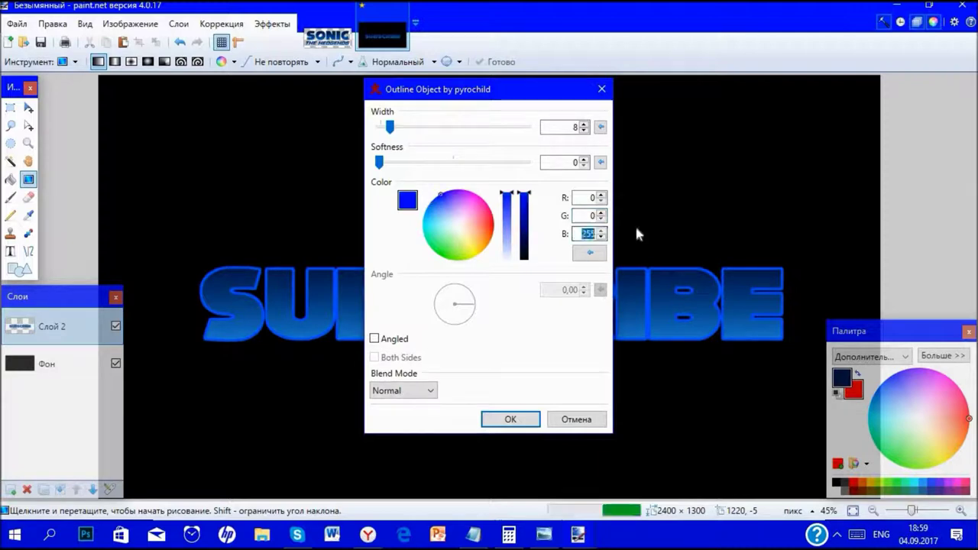
{"action": "double_click", "coordinate": [588, 198]}
{"action": "type", "text": "255"}
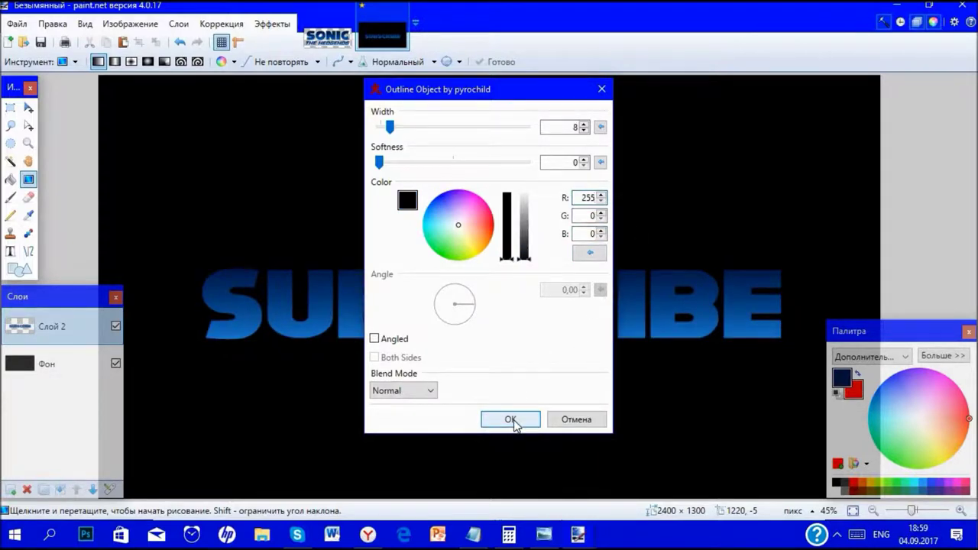
{"action": "left_click", "coordinate": [601, 195]}
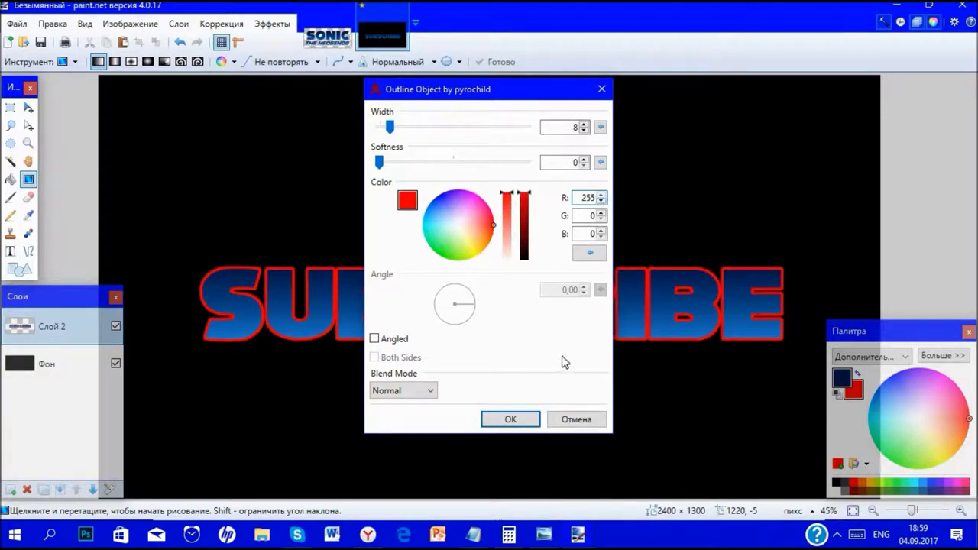
{"action": "left_click", "coordinate": [511, 420]}
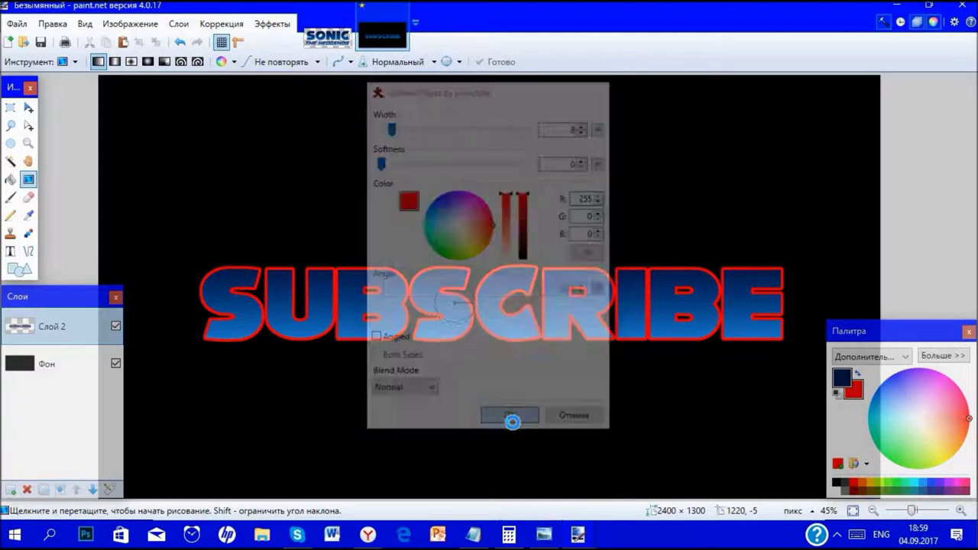
Select the red outline around the SUBSCRIBE letters with the Magic Wand at 6% tolerance.
{"action": "scroll", "coordinate": [313, 290], "scroll_direction": "up", "scroll_amount": 10}
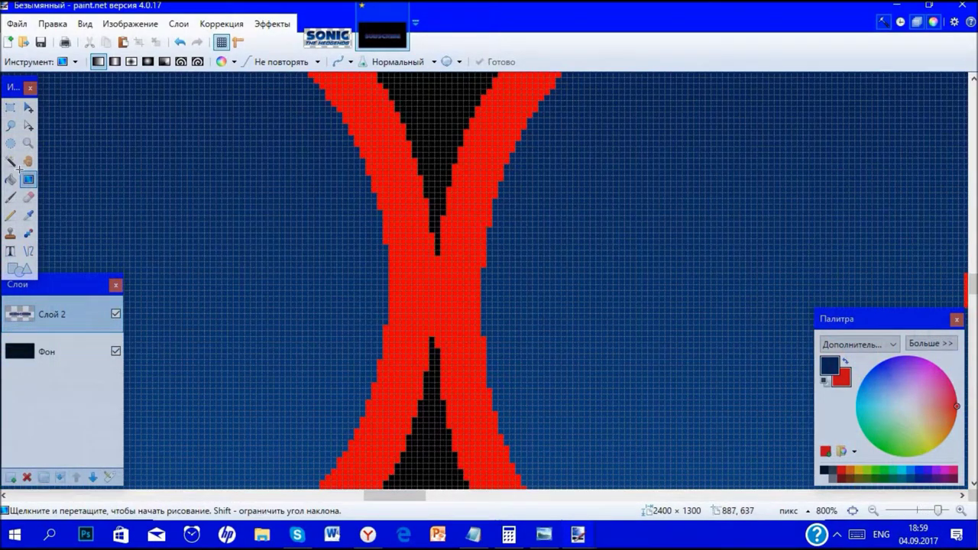
{"action": "key", "text": "s"}
{"action": "left_click", "coordinate": [465, 299]}
{"action": "scroll", "coordinate": [434, 317], "scroll_direction": "down", "scroll_amount": 5}
{"action": "left_click", "coordinate": [853, 511]}
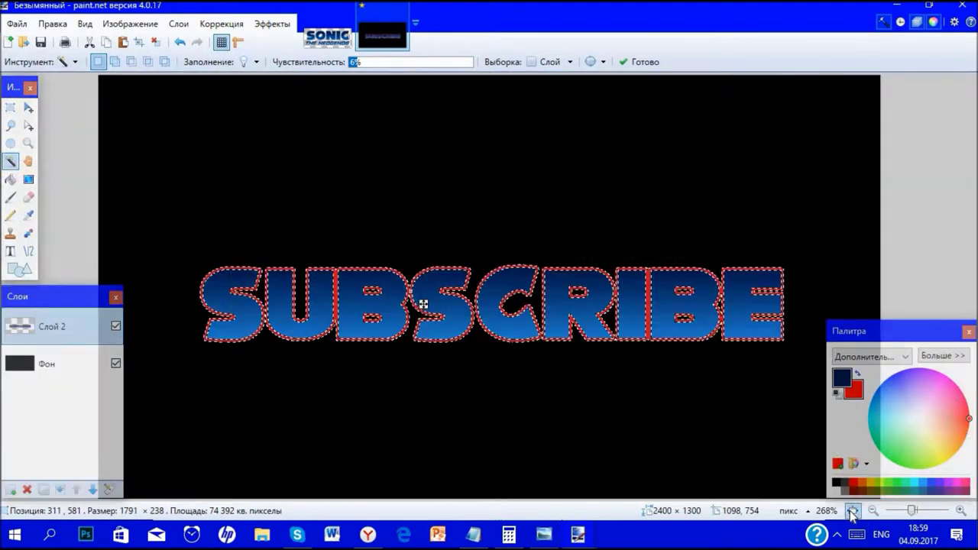
In the Sonic logo, sample the darkest blue at a letter's upper edge as primary colour and the bright blue at the lower edge as secondary.
{"action": "left_click", "coordinate": [319, 34]}
{"action": "scroll", "coordinate": [382, 368], "scroll_direction": "up", "scroll_amount": 12}
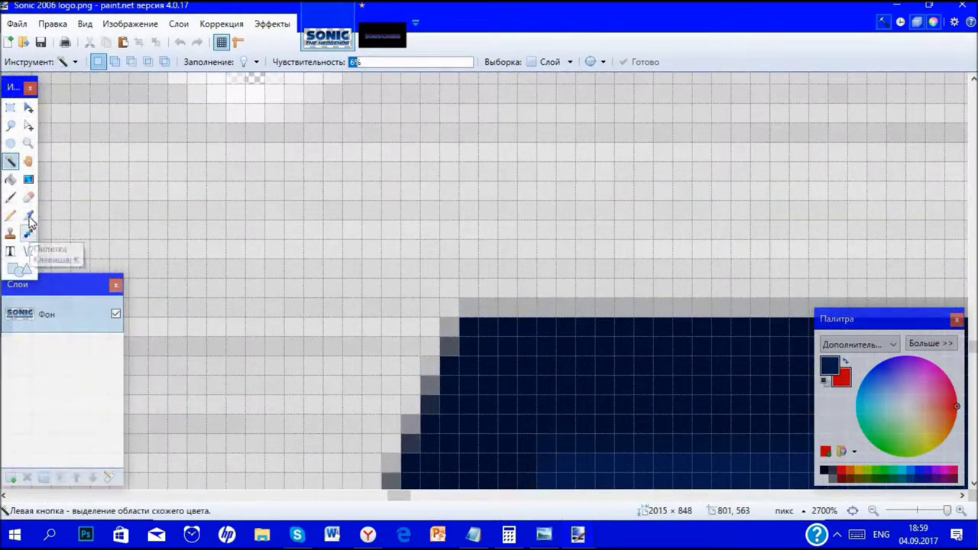
{"action": "left_click", "coordinate": [28, 215]}
{"action": "left_click", "coordinate": [479, 322]}
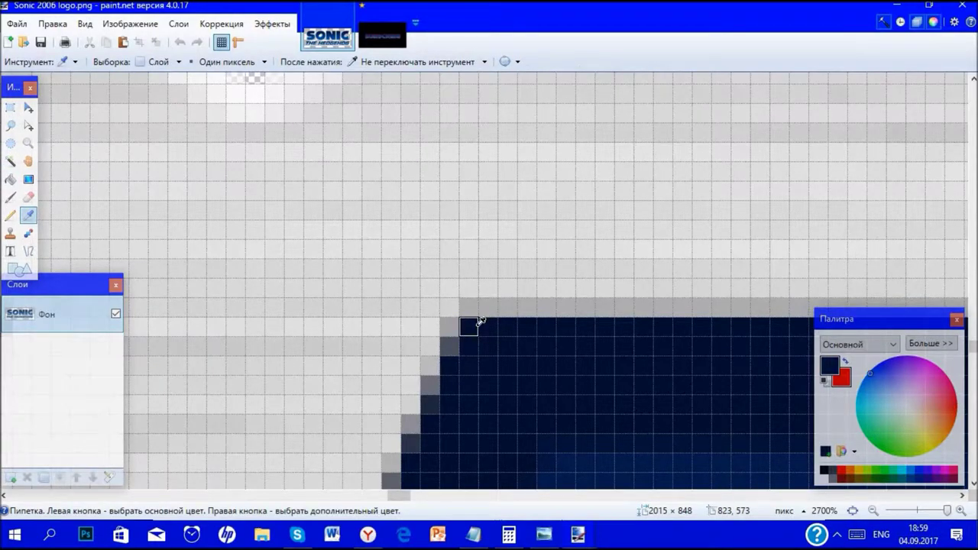
{"action": "scroll", "coordinate": [476, 324], "scroll_direction": "down", "scroll_amount": 8}
{"action": "scroll", "coordinate": [613, 269], "scroll_direction": "up", "scroll_amount": 4}
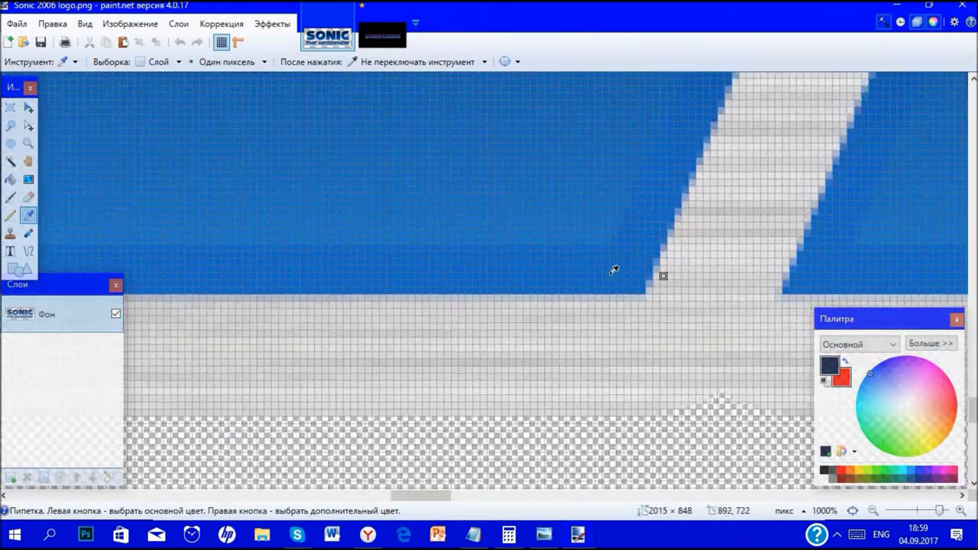
{"action": "scroll", "coordinate": [613, 270], "scroll_direction": "up", "scroll_amount": 4}
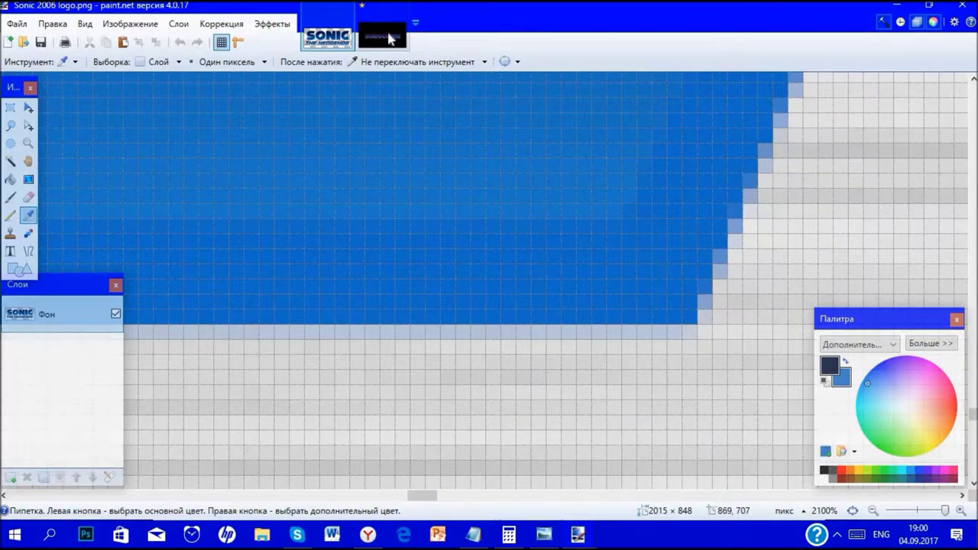
Fill the selected SUBSCRIBE outline with a vertical linear gradient about 225 px long, dark blue at its top to bright blue at its bottom, and deselect.
{"action": "left_click", "coordinate": [391, 37]}
{"action": "left_click", "coordinate": [28, 179]}
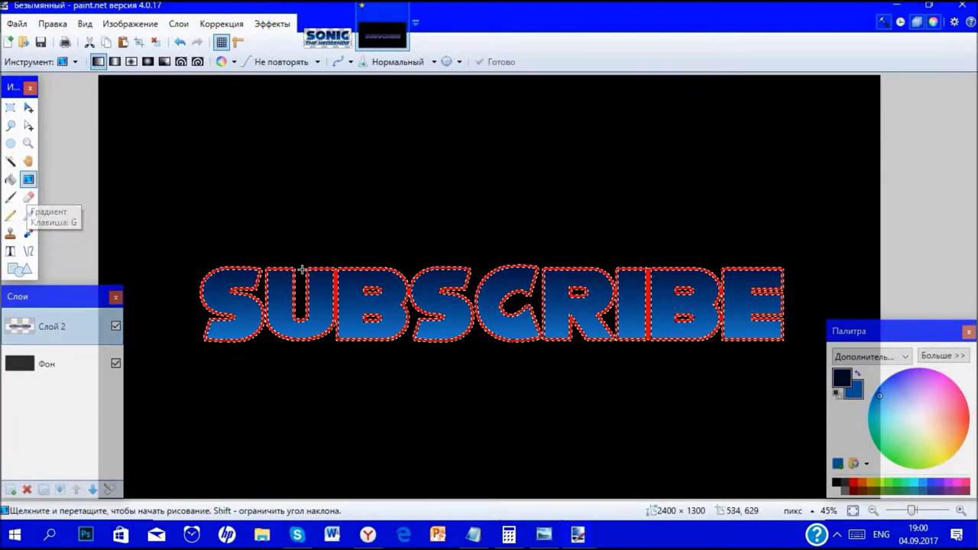
{"action": "scroll", "coordinate": [398, 256], "scroll_direction": "up", "scroll_amount": 10}
{"action": "scroll", "coordinate": [388, 253], "scroll_direction": "up", "scroll_amount": 3}
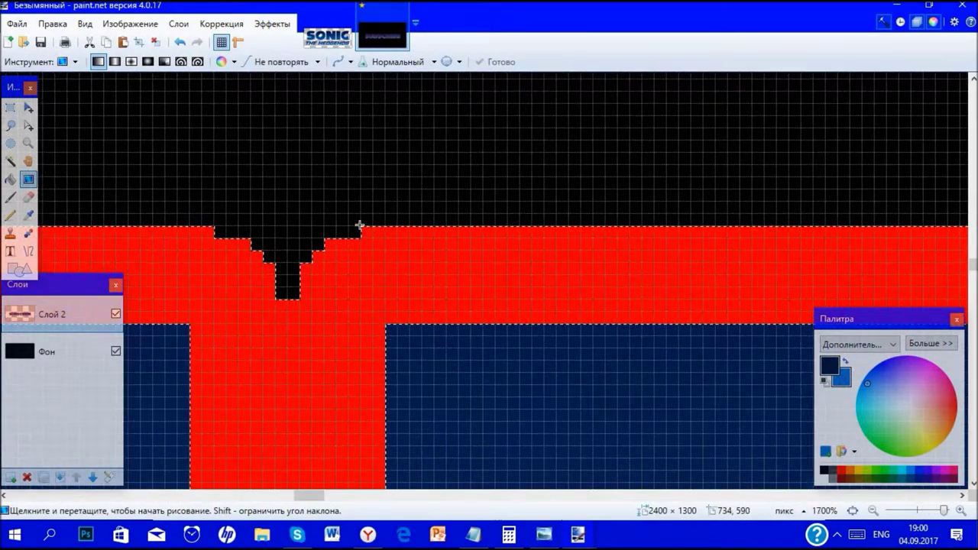
{"action": "scroll", "coordinate": [360, 226], "scroll_direction": "up", "scroll_amount": 2}
{"action": "left_click", "coordinate": [363, 230]}
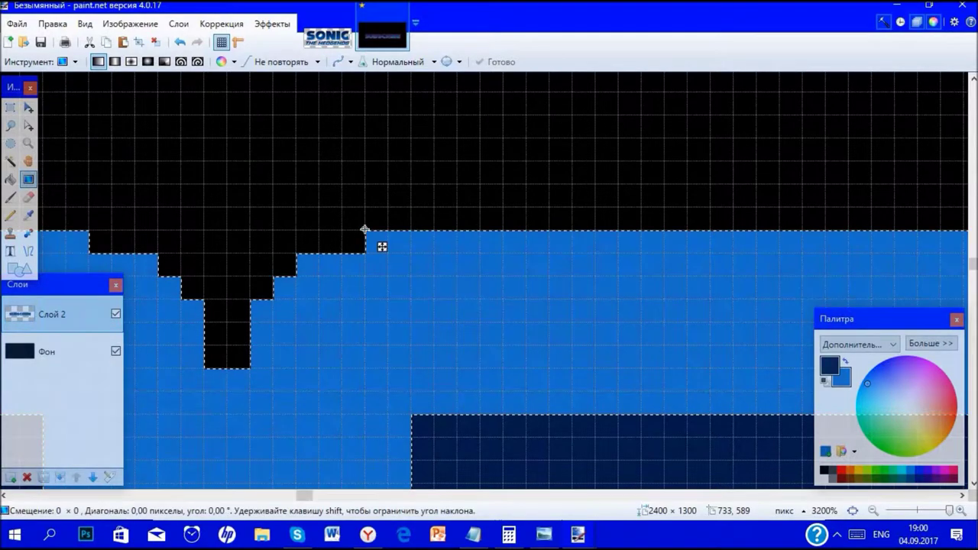
{"action": "scroll", "coordinate": [364, 229], "scroll_direction": "down", "scroll_amount": 15}
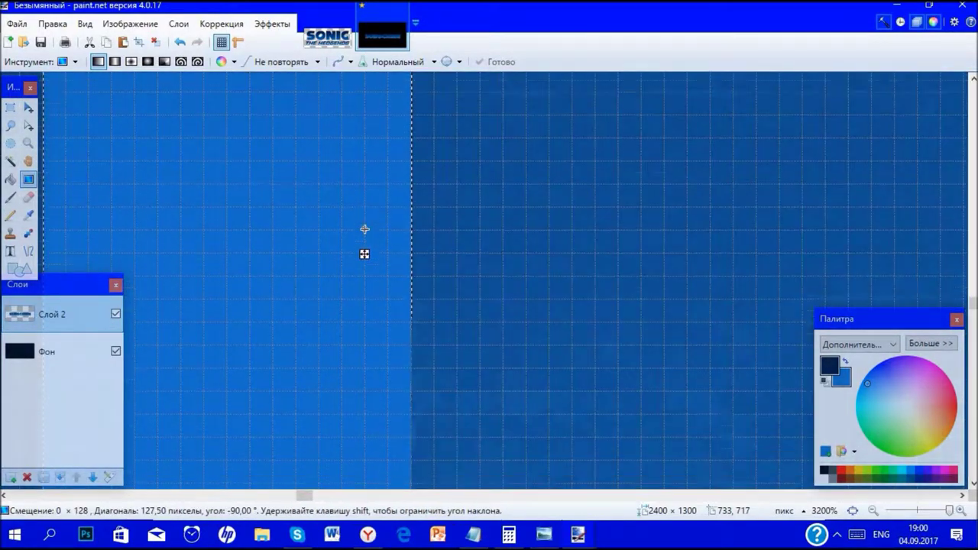
{"action": "scroll", "coordinate": [364, 229], "scroll_direction": "down", "scroll_amount": 10}
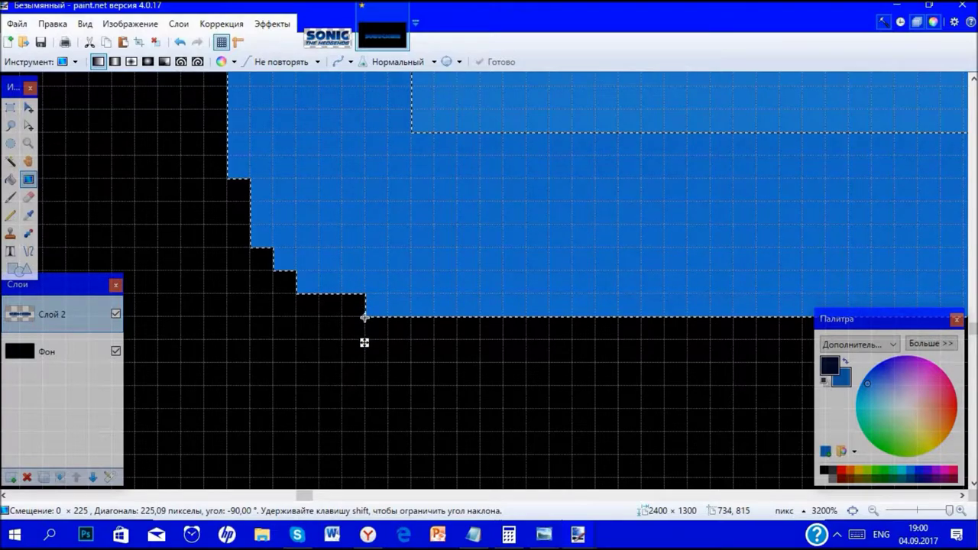
{"action": "left_click_drag", "start_coordinate": [364, 317], "coordinate": [364, 316]}
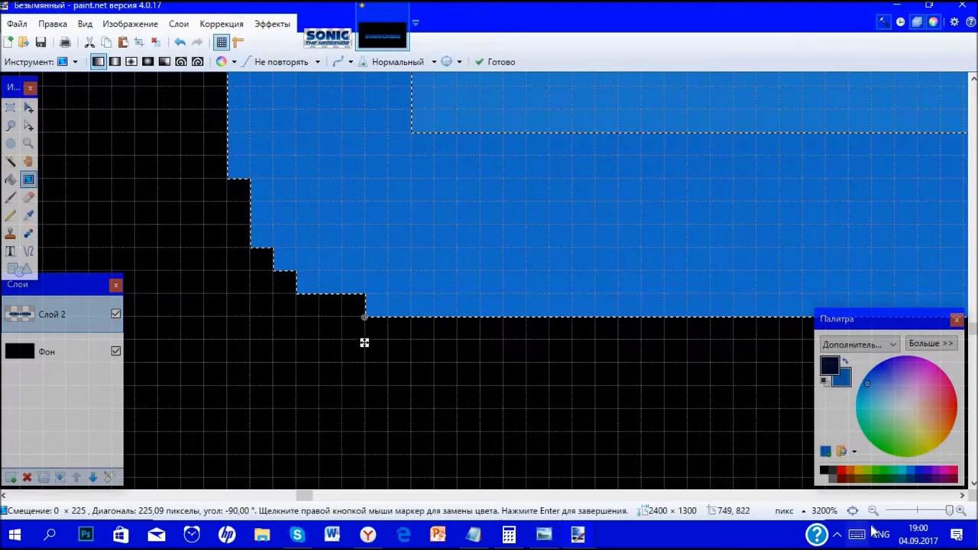
{"action": "left_click", "coordinate": [853, 510]}
{"action": "key", "text": "ctrl+d"}
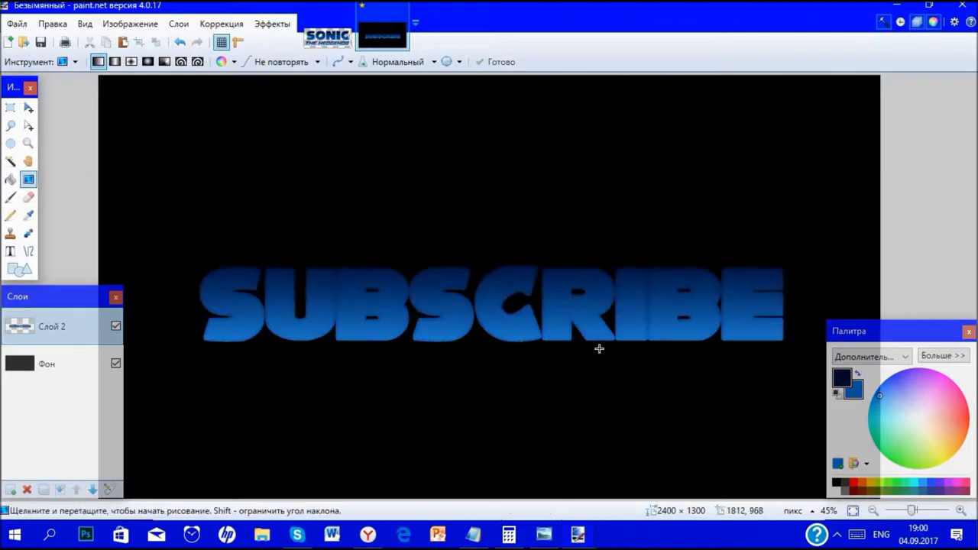
Switch to the Windows Calculator and divide 200 by 8.
{"action": "scroll", "coordinate": [498, 337], "scroll_direction": "up", "scroll_amount": 3}
{"action": "scroll", "coordinate": [498, 337], "scroll_direction": "down", "scroll_amount": 4}
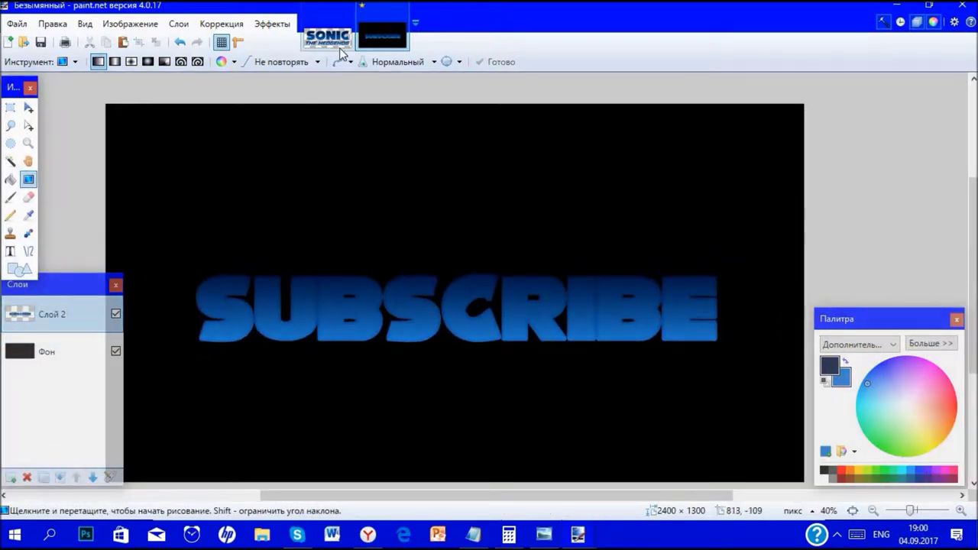
{"action": "left_click", "coordinate": [508, 534]}
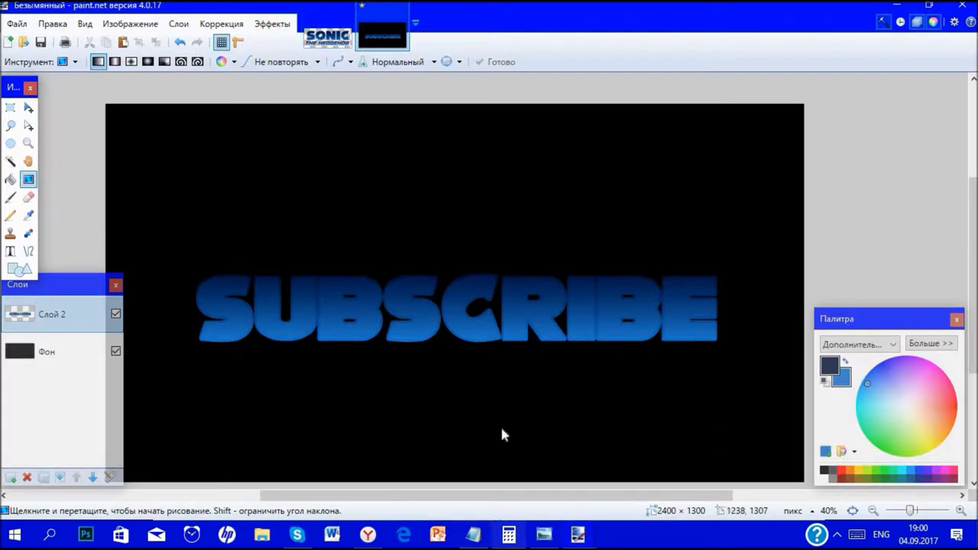
{"action": "left_click", "coordinate": [352, 451]}
{"action": "left_click", "coordinate": [375, 491]}
{"action": "left_click", "coordinate": [375, 491]}
{"action": "left_click", "coordinate": [663, 251]}
{"action": "left_click", "coordinate": [373, 420]}
{"action": "left_click", "coordinate": [405, 340]}
{"action": "left_click", "coordinate": [701, 488]}
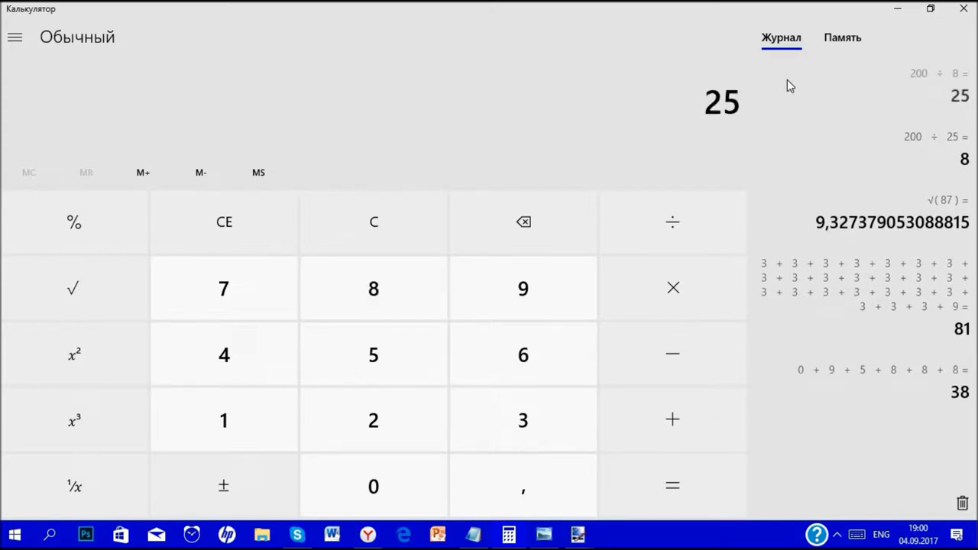
Switch back to paint.net and add a red outline 25 px wide around the SUBSCRIBE text with the Outline Object effect.
{"action": "left_click", "coordinate": [898, 9]}
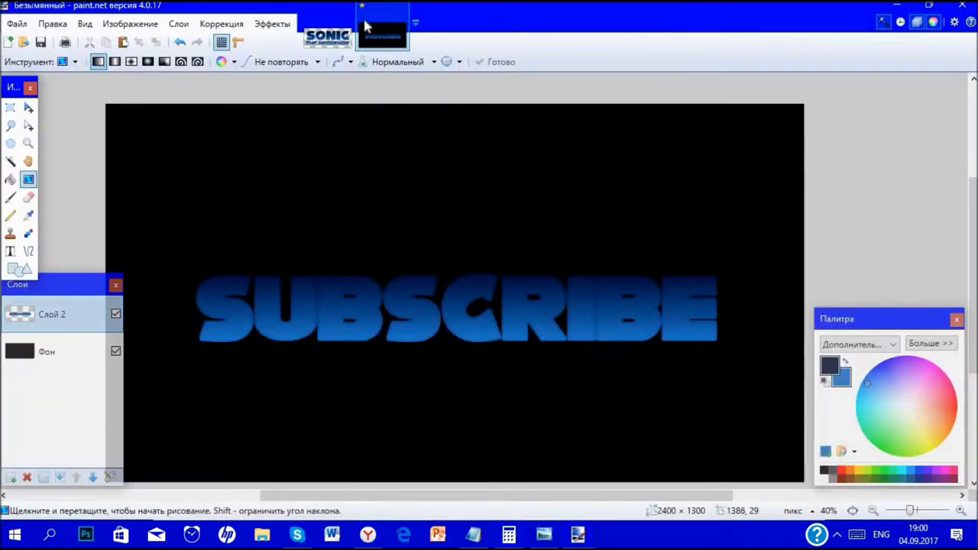
{"action": "left_click", "coordinate": [272, 23]}
{"action": "mouse_move", "coordinate": [302, 78]}
{"action": "left_click", "coordinate": [486, 79]}
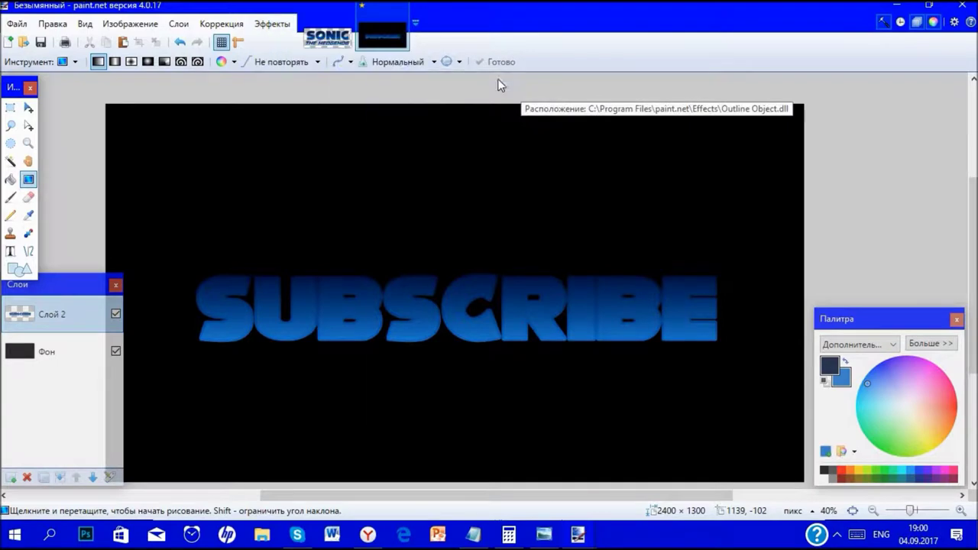
{"action": "type", "text": "24"}
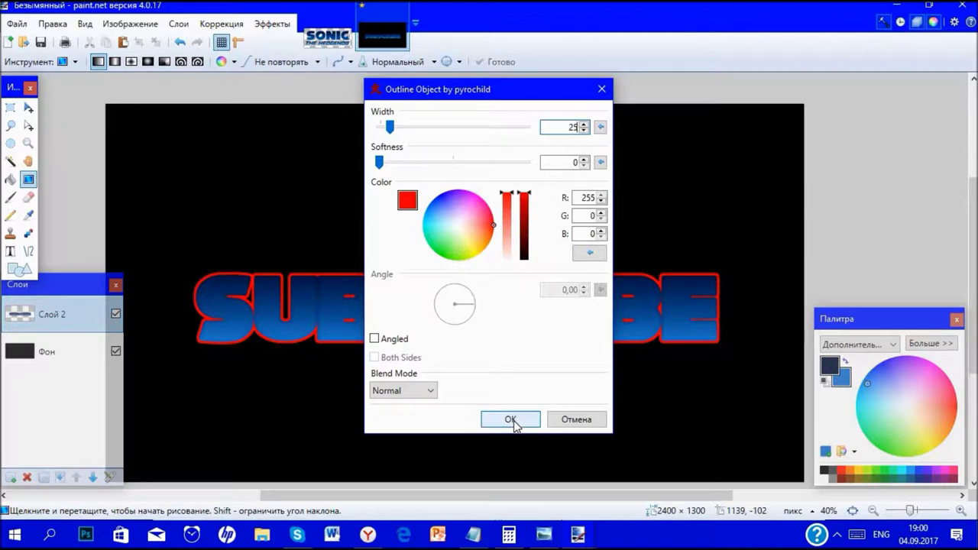
{"action": "left_click", "coordinate": [584, 125]}
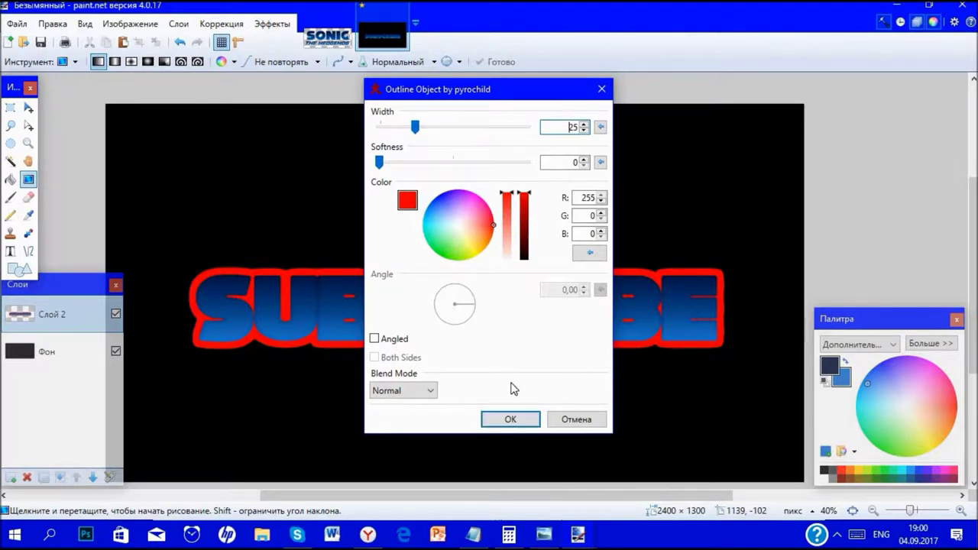
{"action": "left_click", "coordinate": [510, 419]}
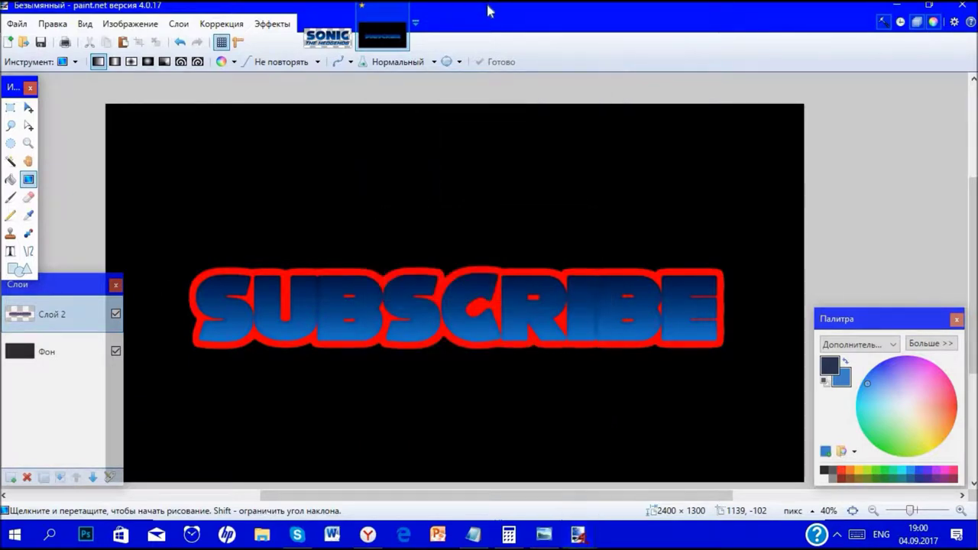
Open the Brushed Metal Texuture.jpg file from the desktop as a separate image in paint.net.
{"action": "key", "text": "super+Down"}
{"action": "left_click_drag", "start_coordinate": [397, 42], "coordinate": [697, 48]}
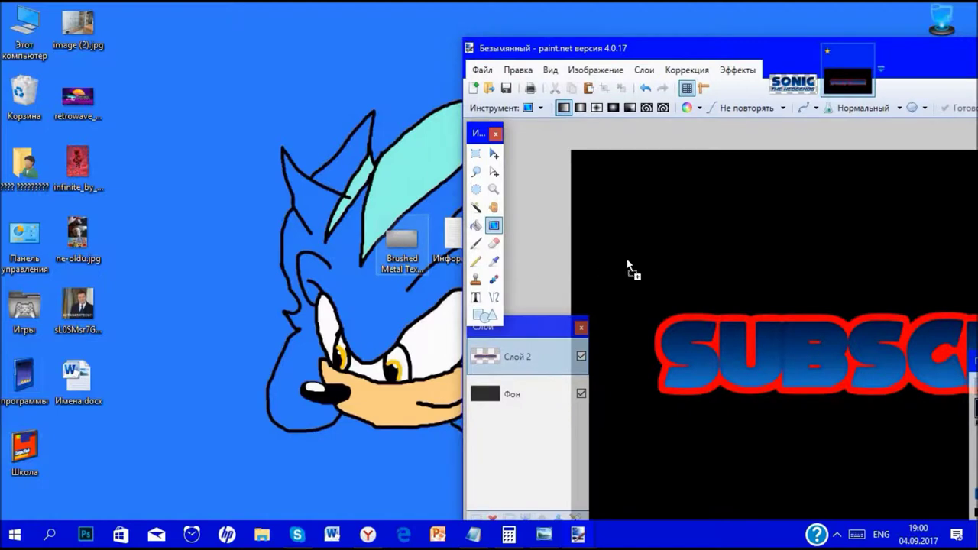
{"action": "left_click", "coordinate": [711, 315]}
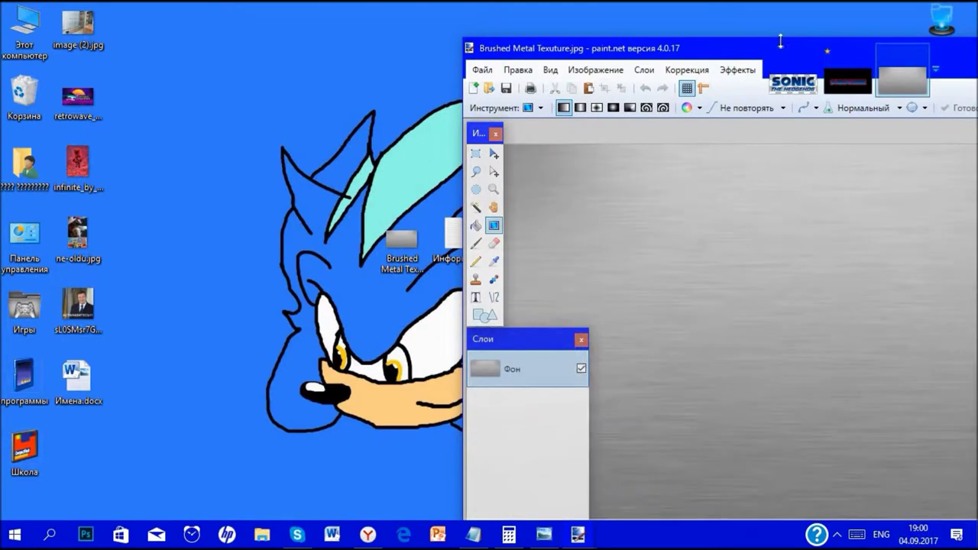
{"action": "left_click", "coordinate": [779, 50]}
{"action": "key", "text": "super+Up"}
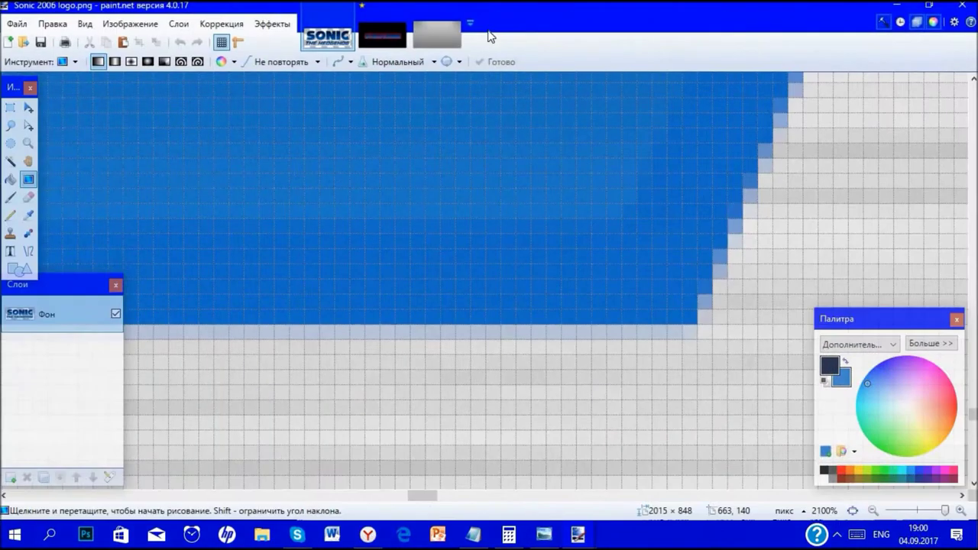
Select the red outline around the SUBSCRIBE letters with the Magic Wand and copy it.
{"action": "left_click", "coordinate": [382, 36]}
{"action": "left_click", "coordinate": [11, 161]}
{"action": "scroll", "coordinate": [232, 300], "scroll_direction": "up", "scroll_amount": 5}
{"action": "scroll", "coordinate": [233, 300], "scroll_direction": "up", "scroll_amount": 1}
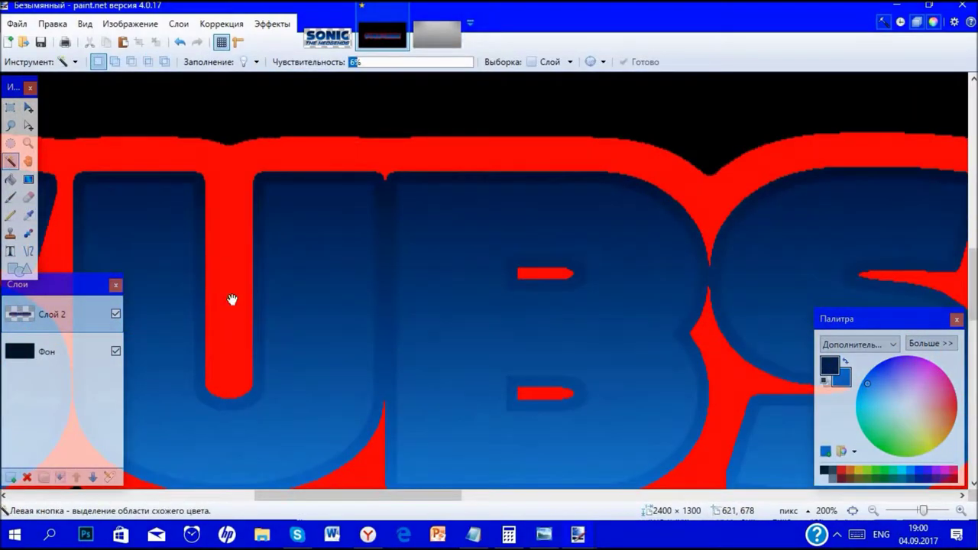
{"action": "left_click", "coordinate": [232, 299]}
Paste the red outline onto a new layer of the brushed metal image and move it to the middle of the texture.
{"action": "left_click", "coordinate": [446, 35]}
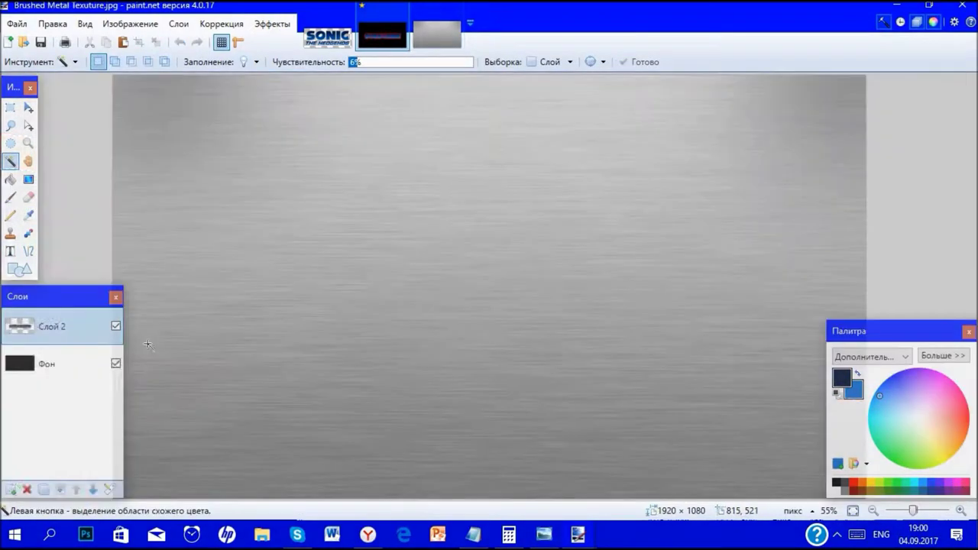
{"action": "left_click", "coordinate": [11, 490]}
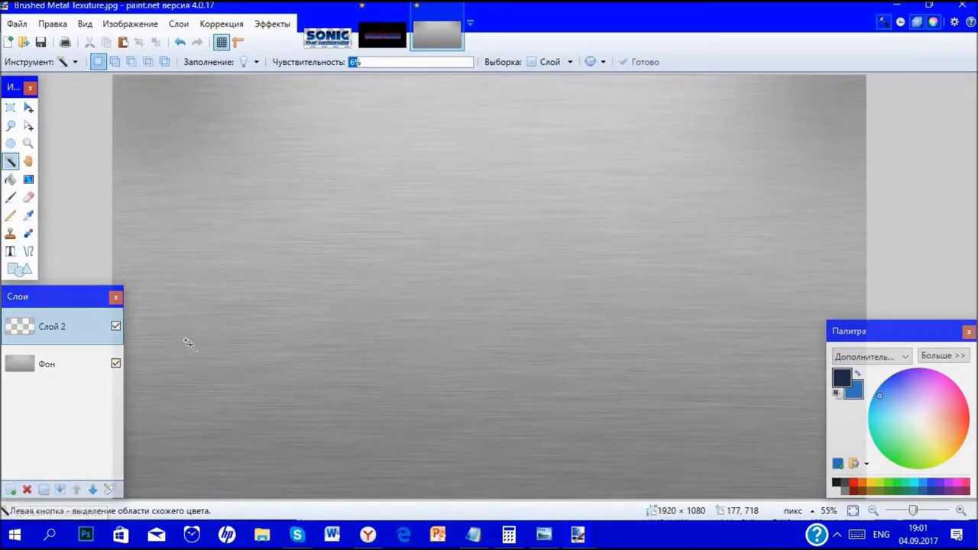
{"action": "key", "text": "ctrl+v"}
{"action": "scroll", "coordinate": [582, 347], "scroll_direction": "down", "scroll_amount": 2}
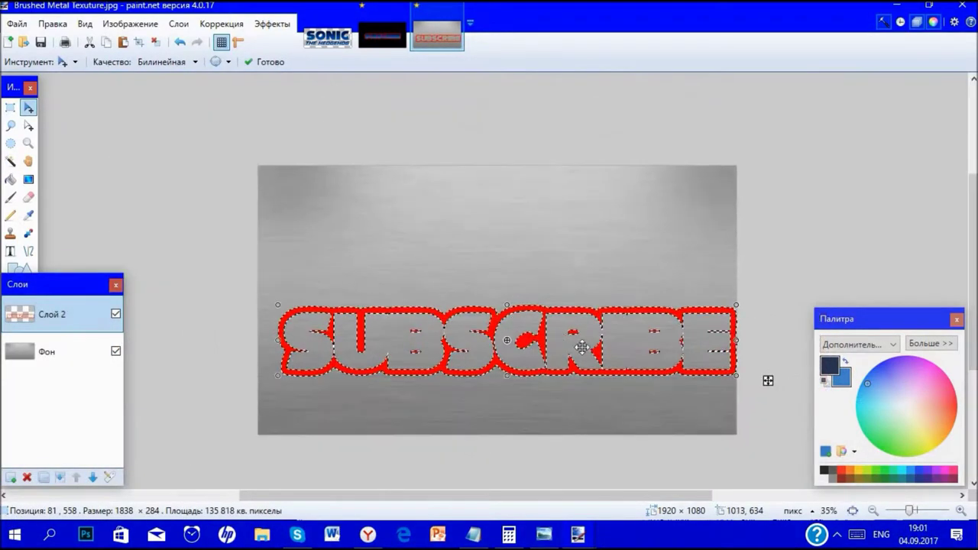
{"action": "left_click_drag", "start_coordinate": [764, 382], "coordinate": [757, 348]}
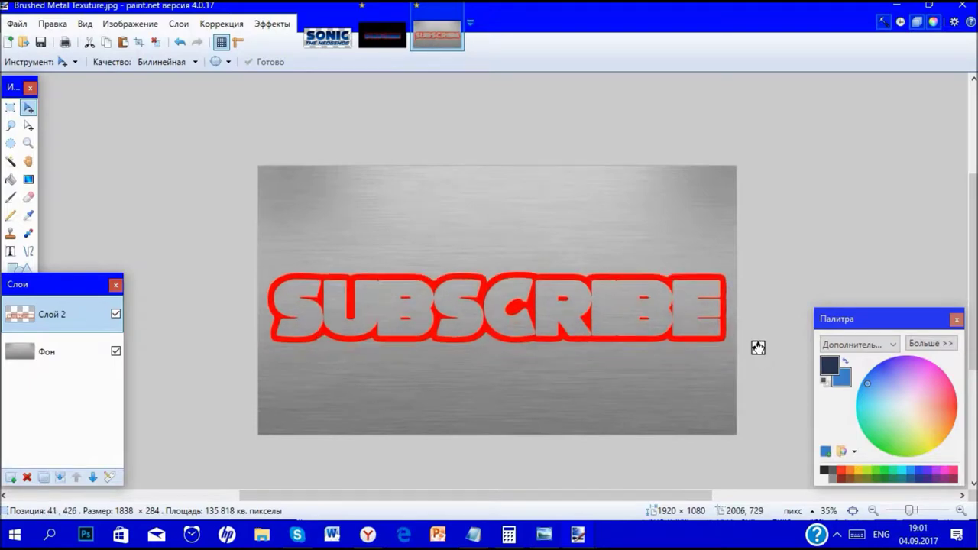
Place the red outline layer beneath the brushed metal layer and copy the metal texture inside the outline selection.
{"action": "left_click", "coordinate": [61, 357]}
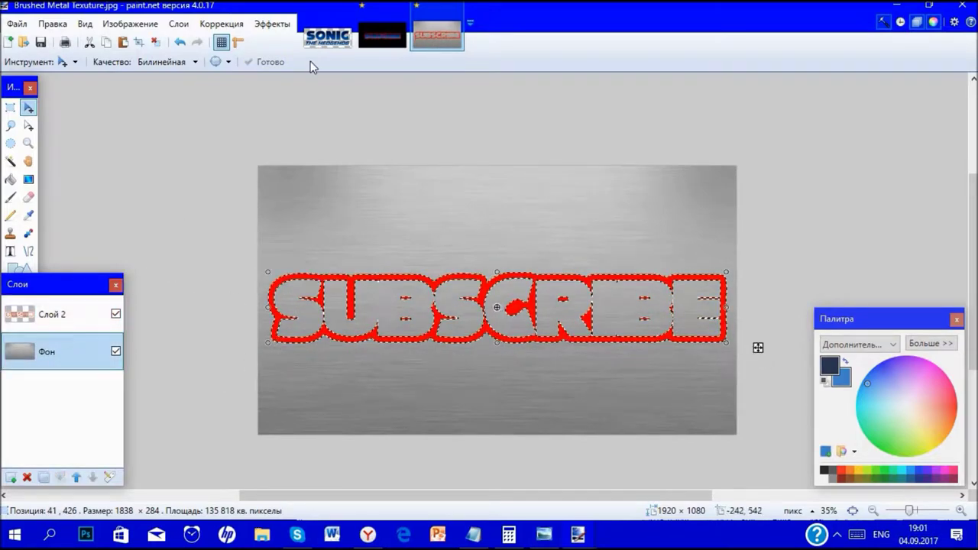
{"action": "left_click_drag", "start_coordinate": [53, 321], "coordinate": [54, 373]}
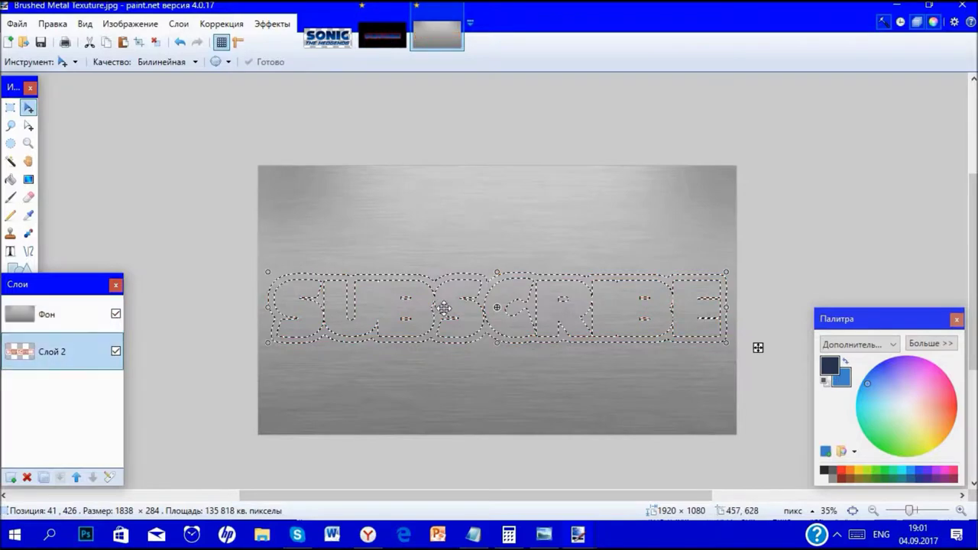
{"action": "left_click", "coordinate": [70, 319]}
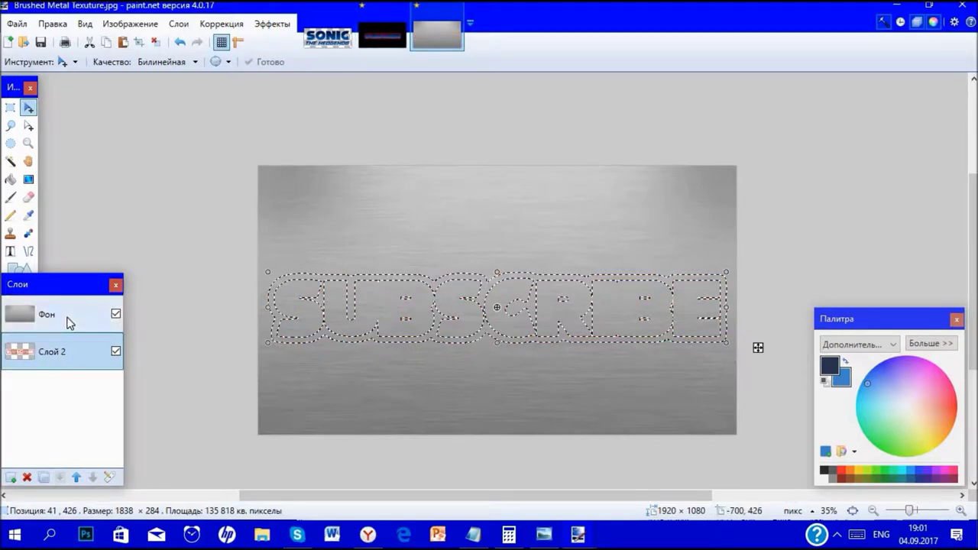
Paste the metal texture into the SUBSCRIBE image, align it exactly over the red outline at position 288, 558, and deselect.
{"action": "left_click", "coordinate": [381, 32]}
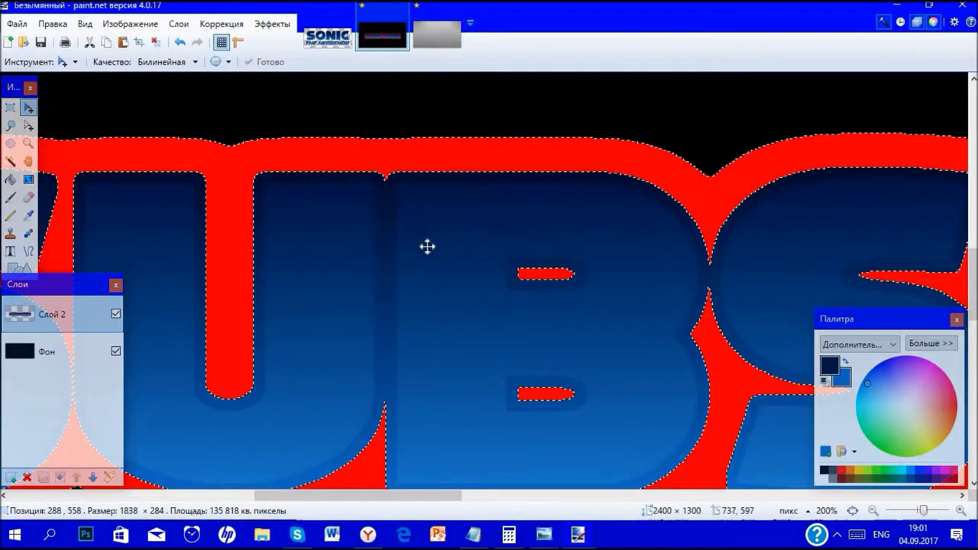
{"action": "left_click", "coordinate": [851, 512]}
{"action": "mouse_move", "coordinate": [828, 357]}
{"action": "left_mouse_down"}
{"action": "mouse_move", "coordinate": [744, 312]}
{"action": "mouse_move", "coordinate": [824, 353]}
{"action": "left_mouse_up"}
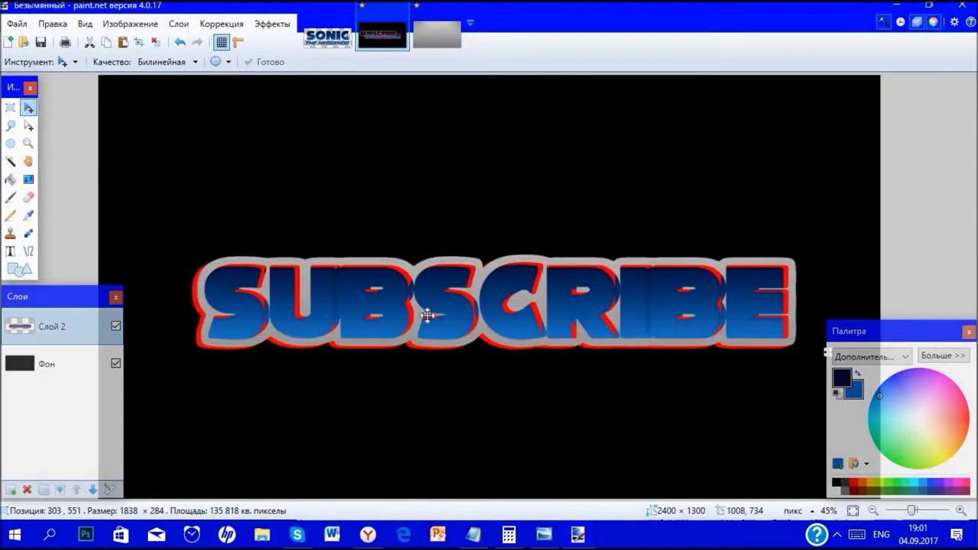
{"action": "scroll", "coordinate": [724, 298], "scroll_direction": "up", "scroll_amount": 12}
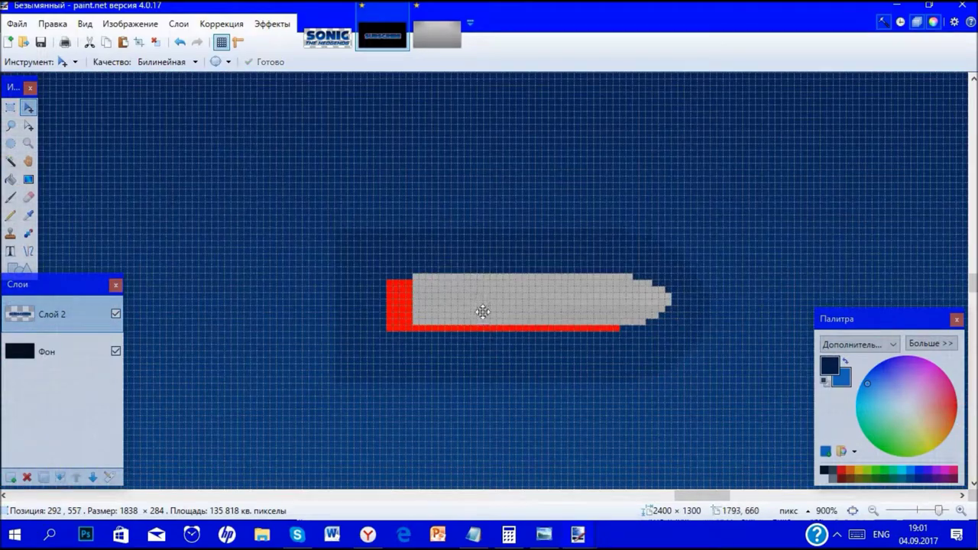
{"action": "left_click_drag", "start_coordinate": [483, 311], "coordinate": [457, 317]}
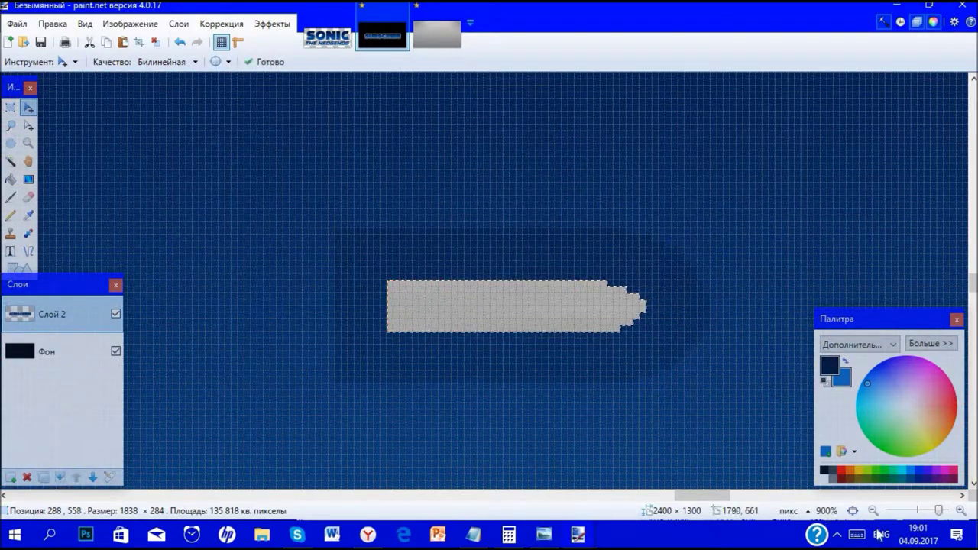
{"action": "left_click", "coordinate": [852, 511]}
{"action": "key", "text": "ctrl+d"}
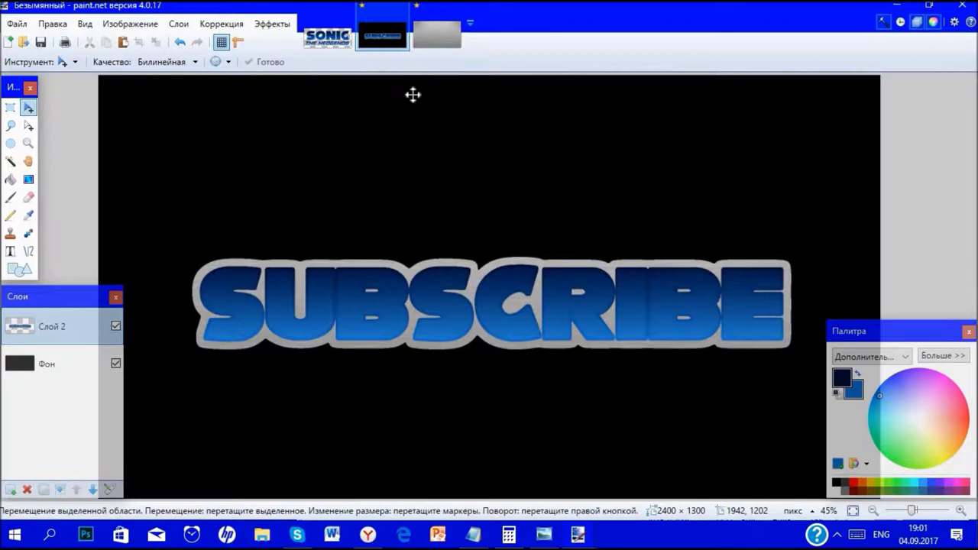
Add a white outline 2 px wide around the metal border with the Outline Object effect.
{"action": "left_click", "coordinate": [274, 23]}
{"action": "mouse_move", "coordinate": [345, 80]}
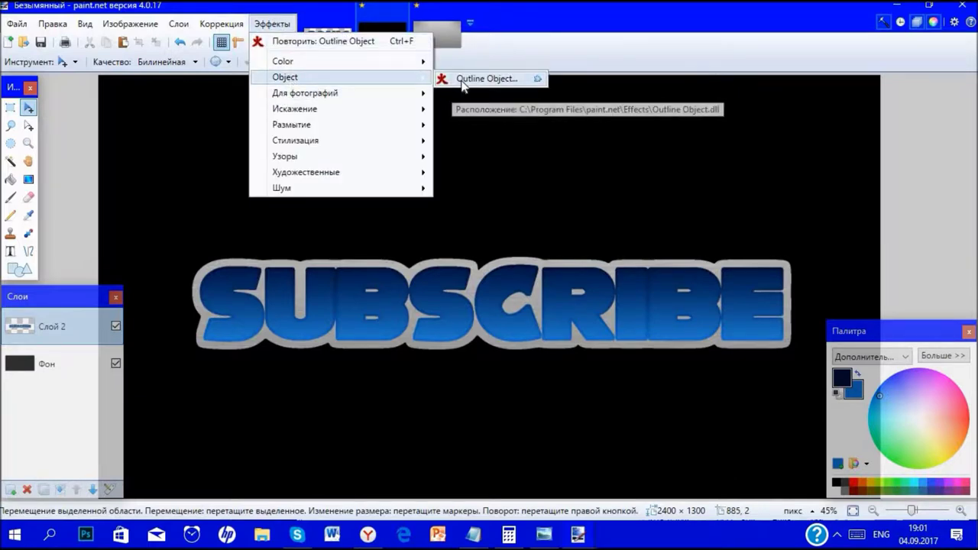
{"action": "left_click", "coordinate": [466, 78]}
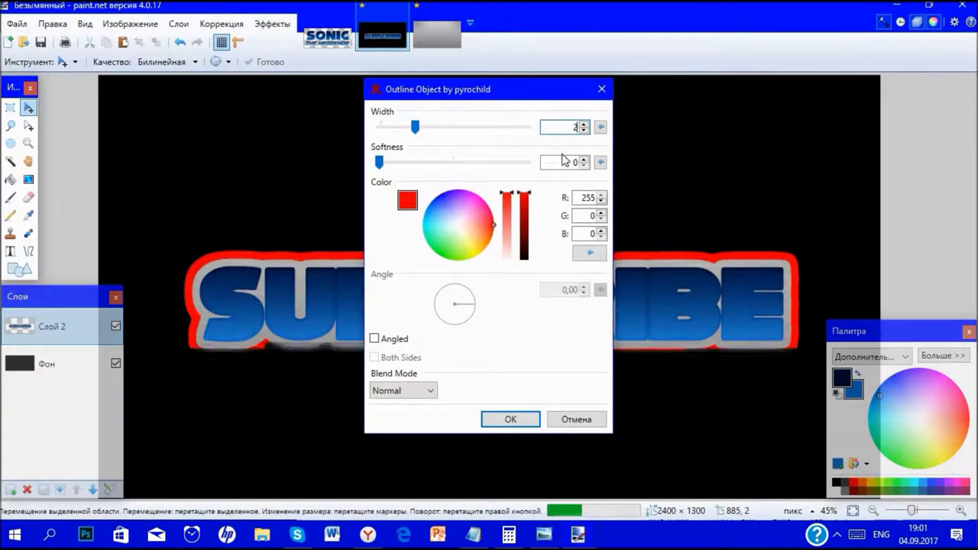
{"action": "type", "text": "2"}
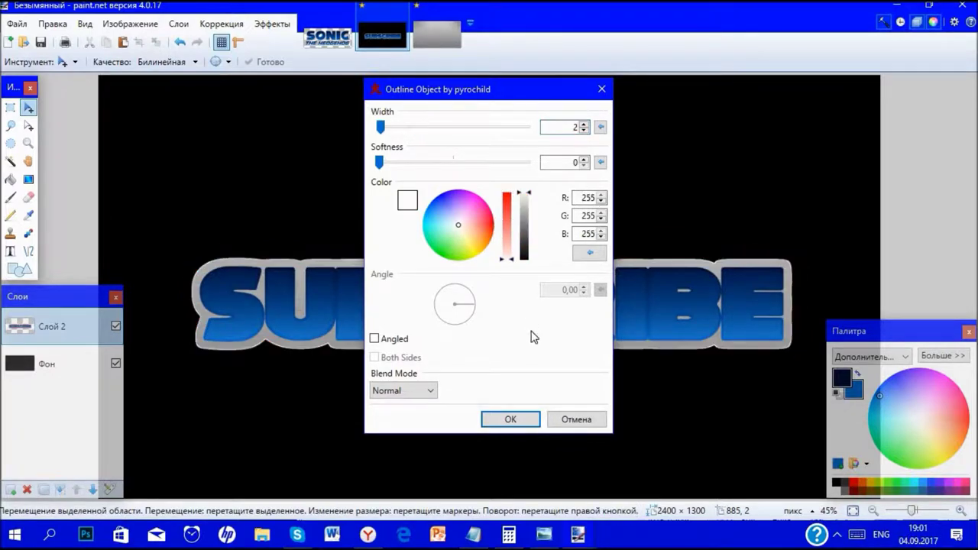
{"action": "left_click", "coordinate": [508, 419]}
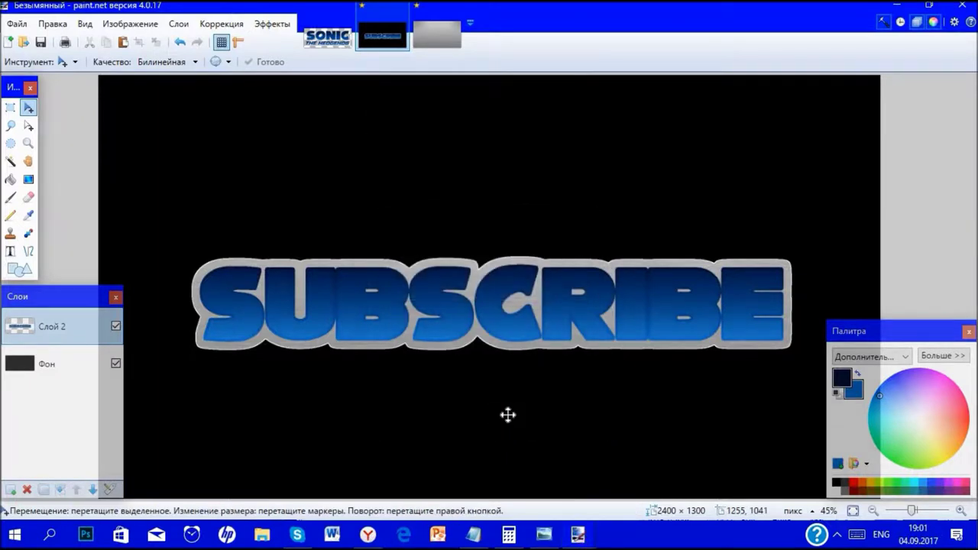
Start a text line centred just below SUBSCRIBE in the NiseSonicBattle font at size 100.
{"action": "left_click", "coordinate": [10, 251]}
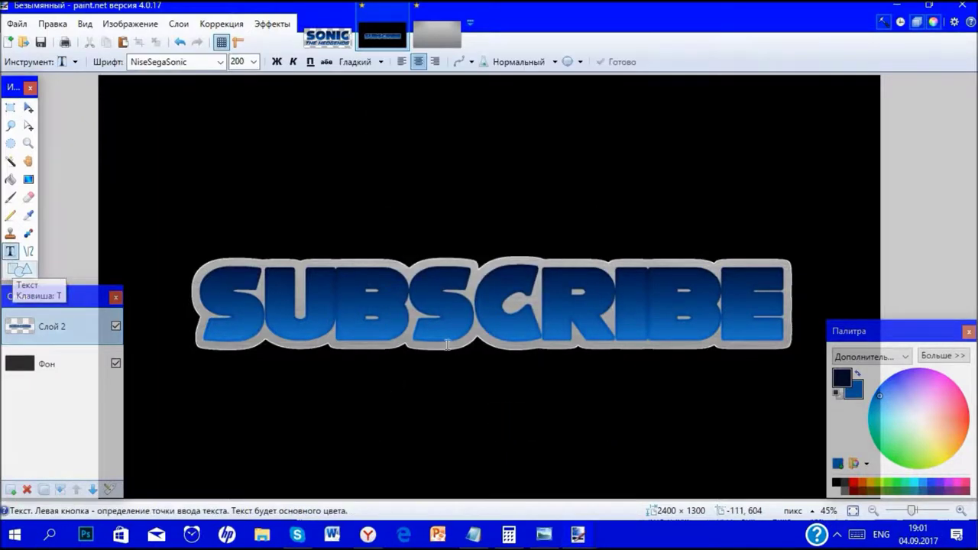
{"action": "left_click", "coordinate": [220, 62]}
{"action": "scroll", "coordinate": [187, 191], "scroll_direction": "up", "scroll_amount": 2}
{"action": "left_click", "coordinate": [159, 131]}
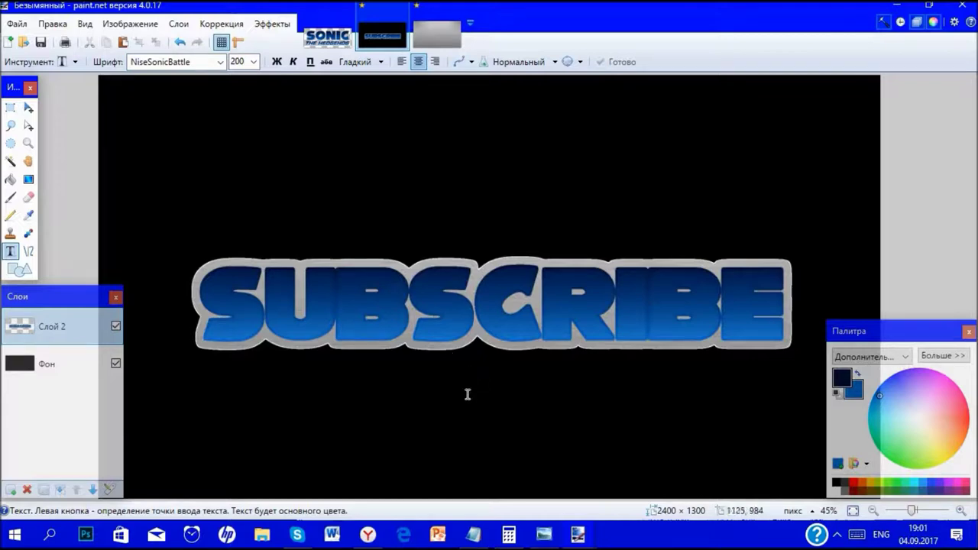
{"action": "left_click", "coordinate": [476, 365]}
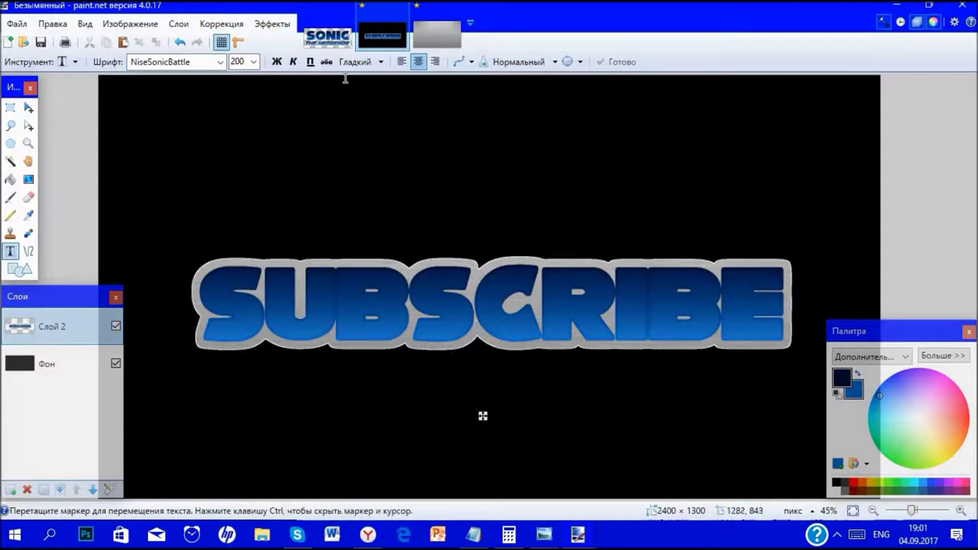
{"action": "left_click", "coordinate": [254, 62]}
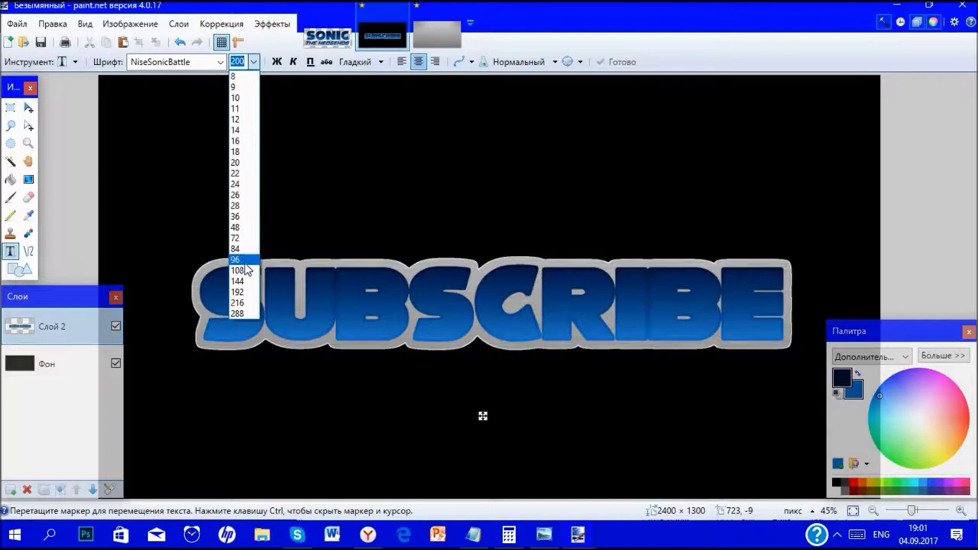
{"action": "left_click", "coordinate": [245, 62]}
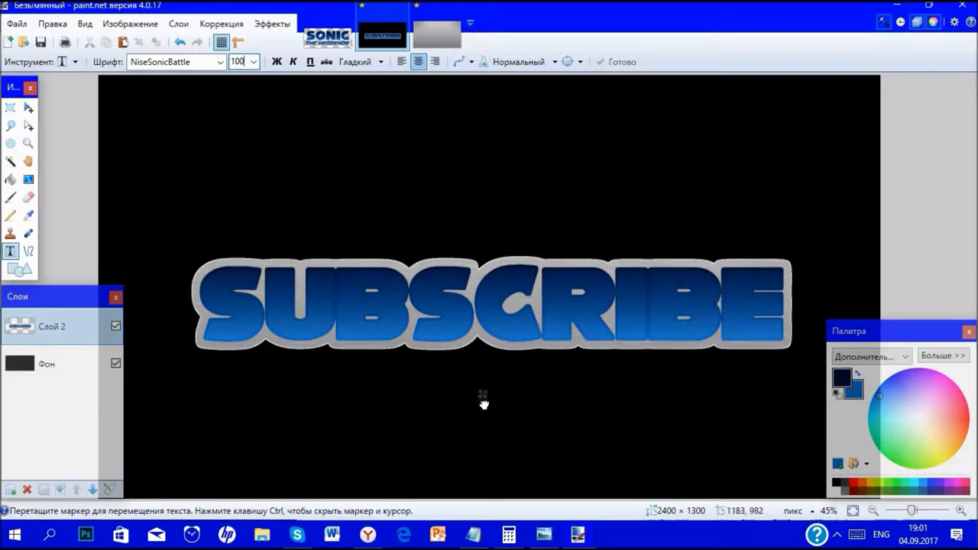
{"action": "key", "text": "Return"}
{"action": "left_click_drag", "start_coordinate": [485, 406], "coordinate": [484, 403]}
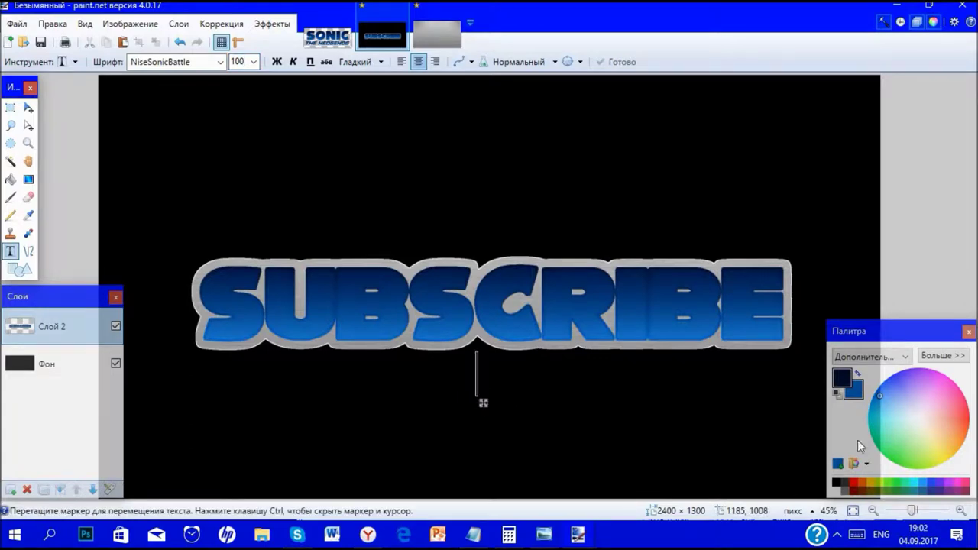
Make white the primary colour and enter LIKE AND COMMENT as the text line below SUBSCRIBE.
{"action": "right_click", "coordinate": [836, 492]}
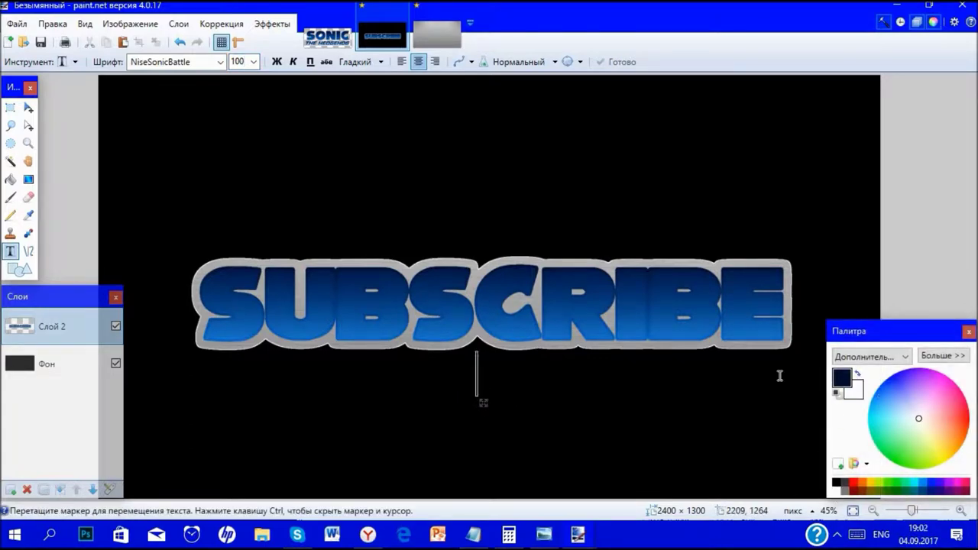
{"action": "type", "text": "x"}
{"action": "type", "text": "LI"}
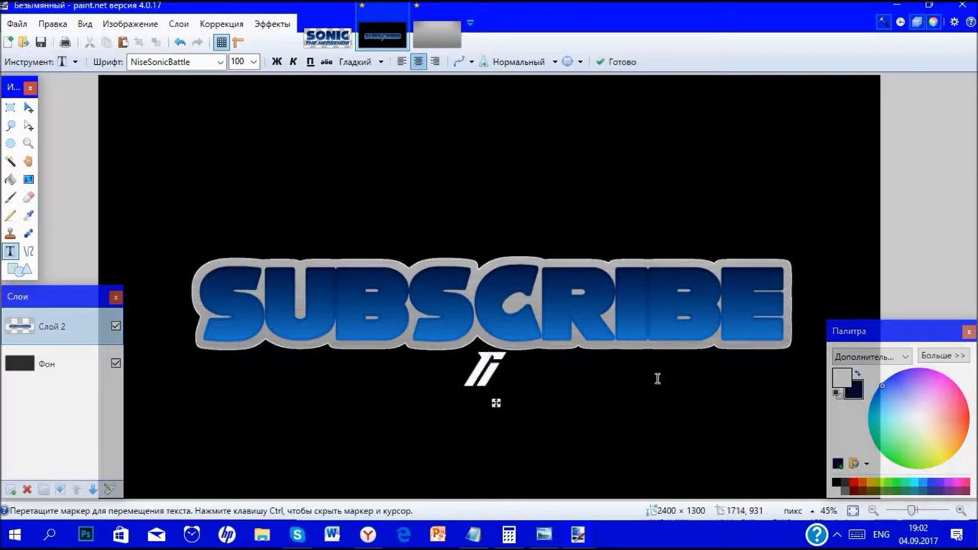
{"action": "type", "text": "KE"}
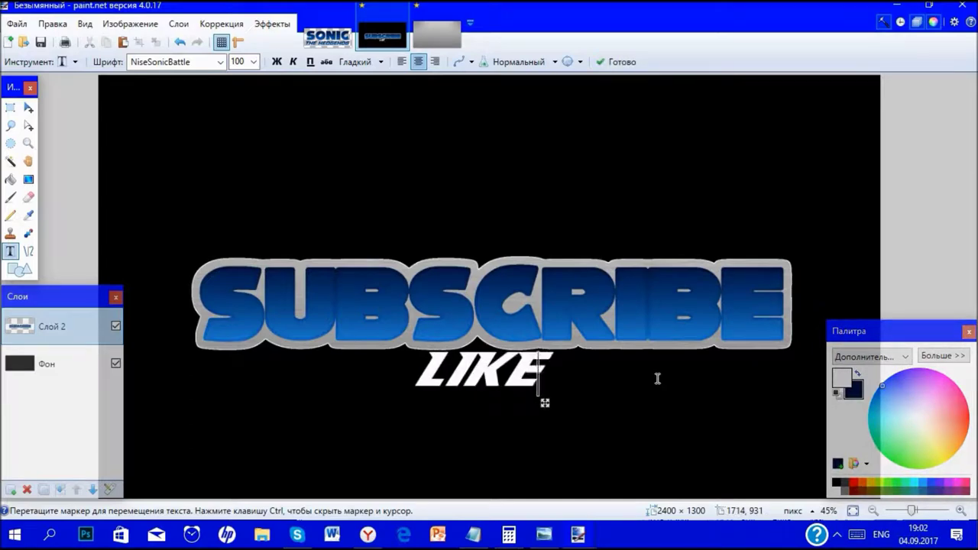
{"action": "type", "text": ","}
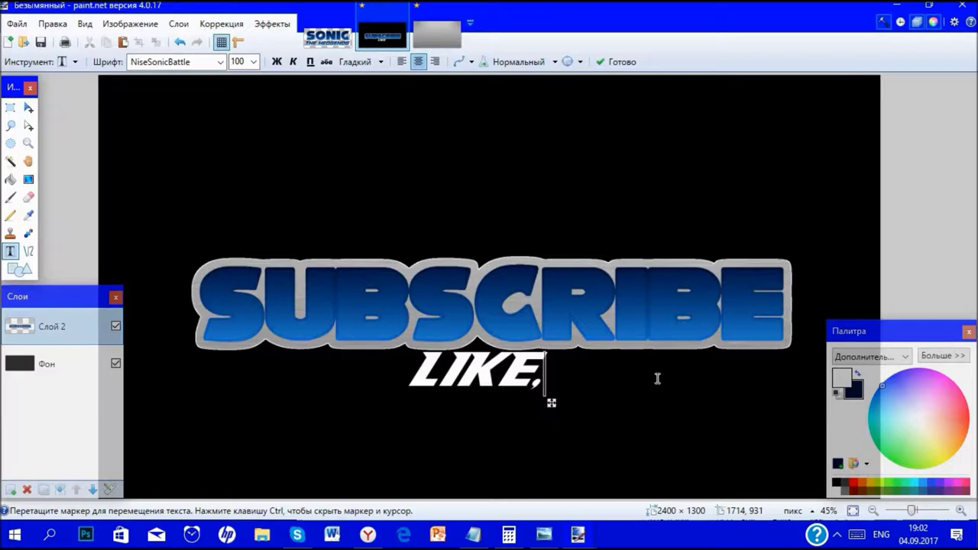
{"action": "key", "text": "BackSpace"}
{"action": "type", "text": "a"}
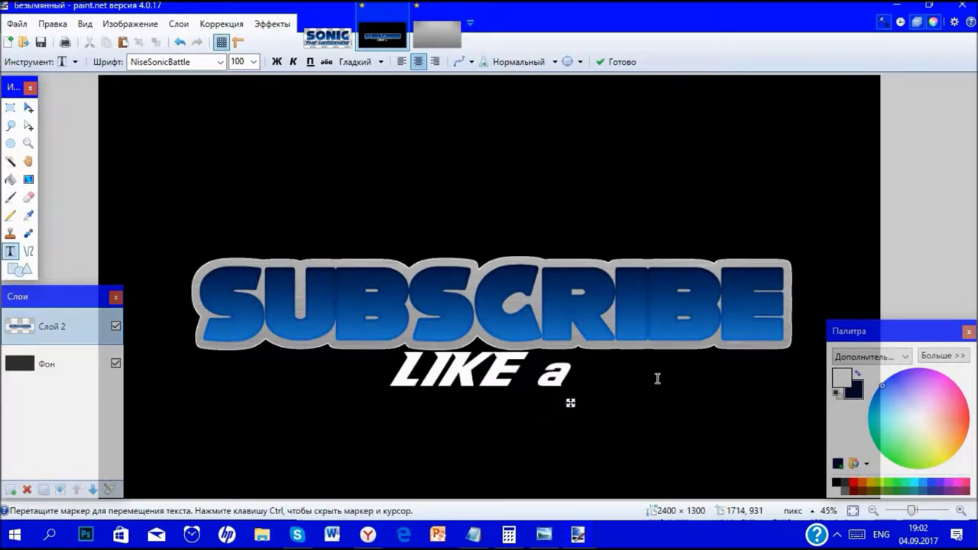
{"action": "key", "text": "BackSpace"}
{"action": "type", "text": "AN"}
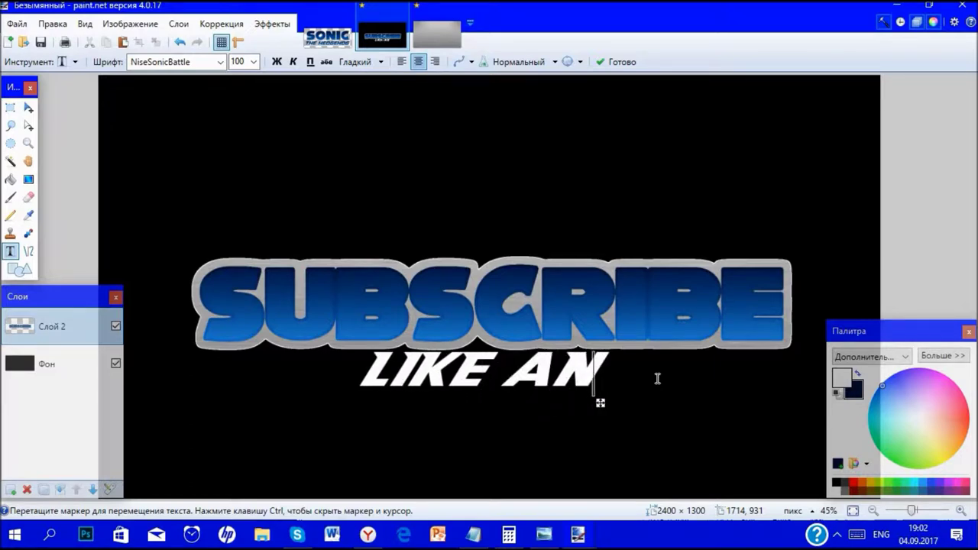
{"action": "type", "text": "D COMM"}
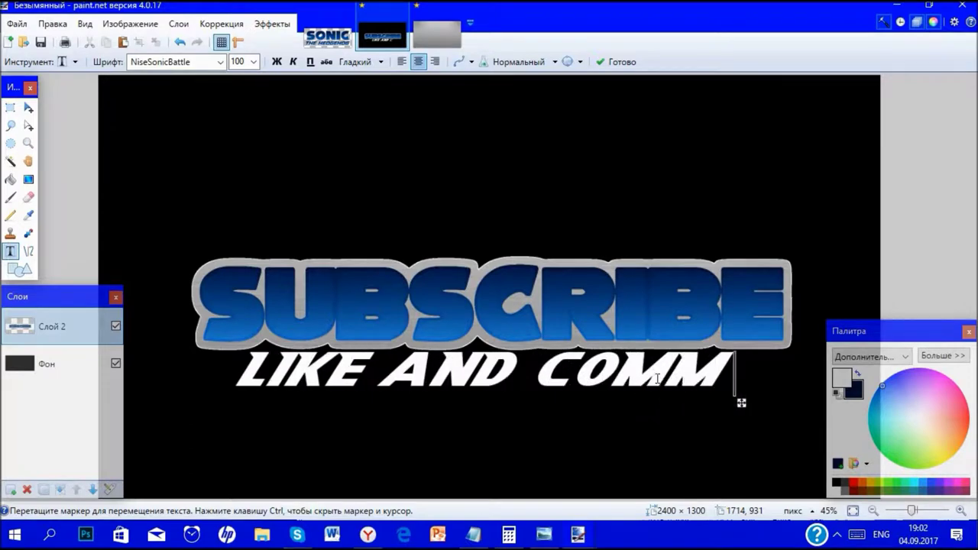
{"action": "type", "text": "ENT"}
Move the LIKE AND COMMENT line slightly down to leave a small gap below the metal border, and commit it.
{"action": "left_click_drag", "start_coordinate": [791, 409], "coordinate": [796, 415]}
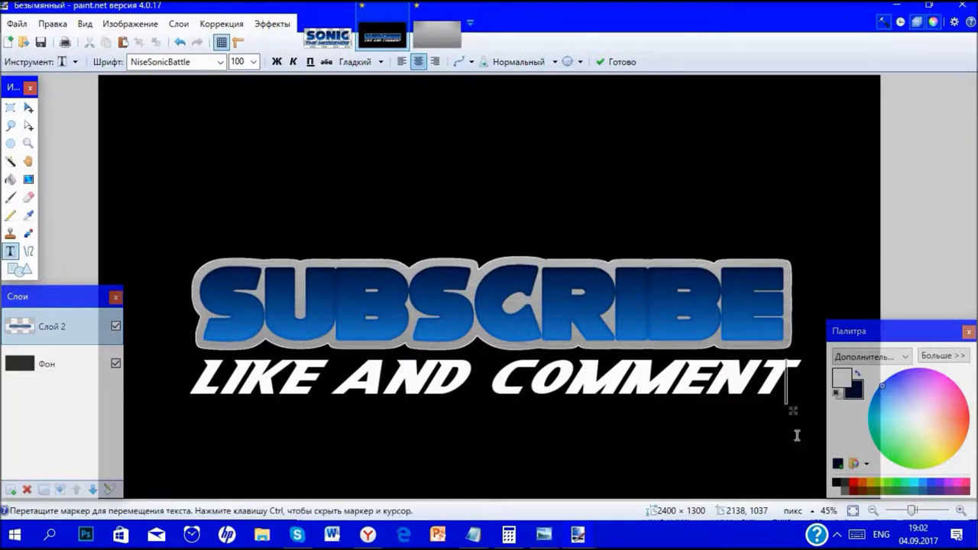
{"action": "left_click", "coordinate": [932, 510]}
{"action": "left_click", "coordinate": [852, 510]}
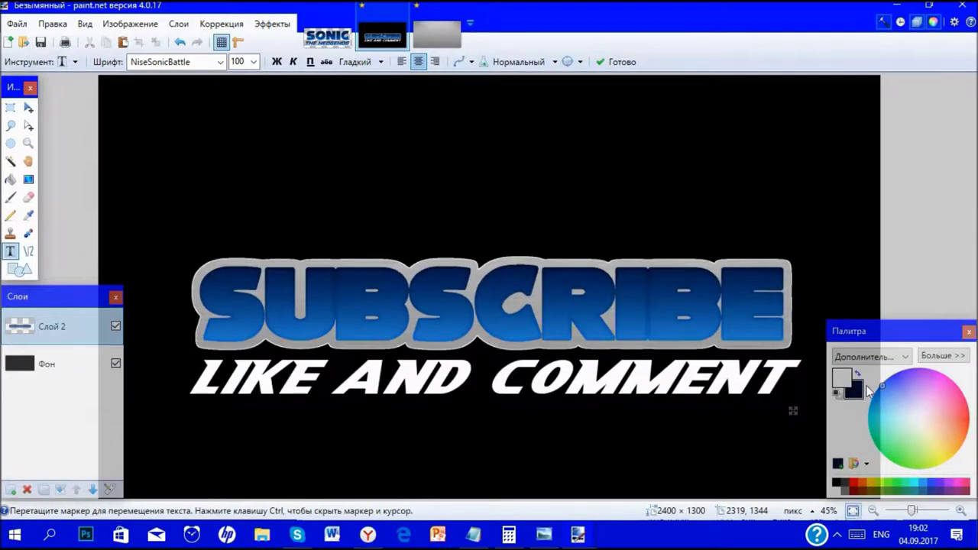
{"action": "left_click", "coordinate": [653, 388]}
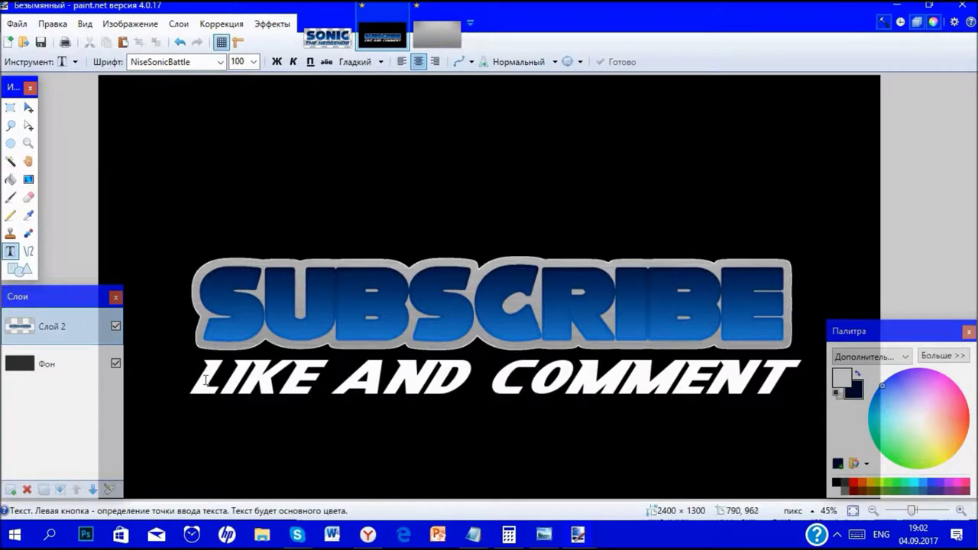
Select the letters of LIKE with the Magic Wand in add mode at 63% tolerance.
{"action": "scroll", "coordinate": [199, 391], "scroll_direction": "up", "scroll_amount": 6}
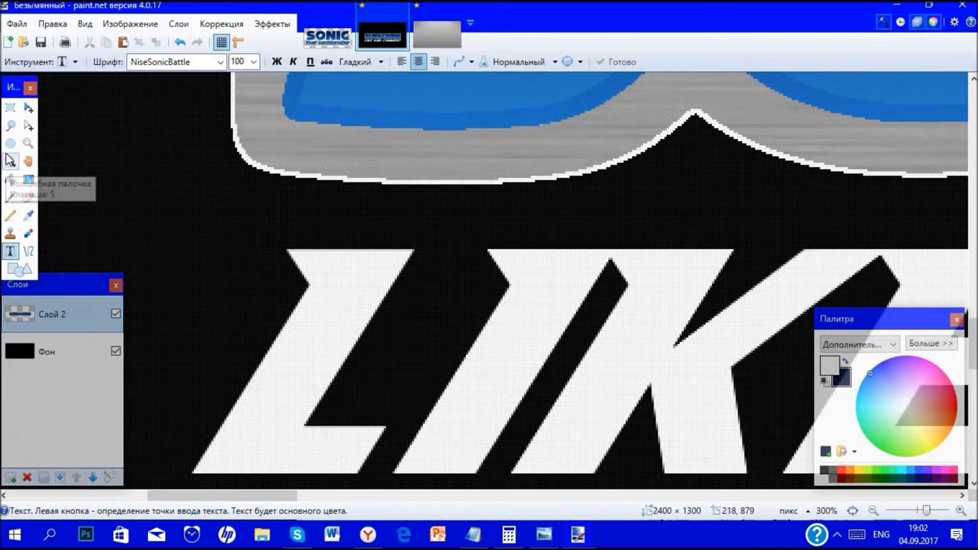
{"action": "left_click", "coordinate": [10, 161]}
{"action": "left_click", "coordinate": [114, 61]}
{"action": "left_click", "coordinate": [339, 293]}
{"action": "left_click_drag", "start_coordinate": [359, 61], "coordinate": [426, 70]}
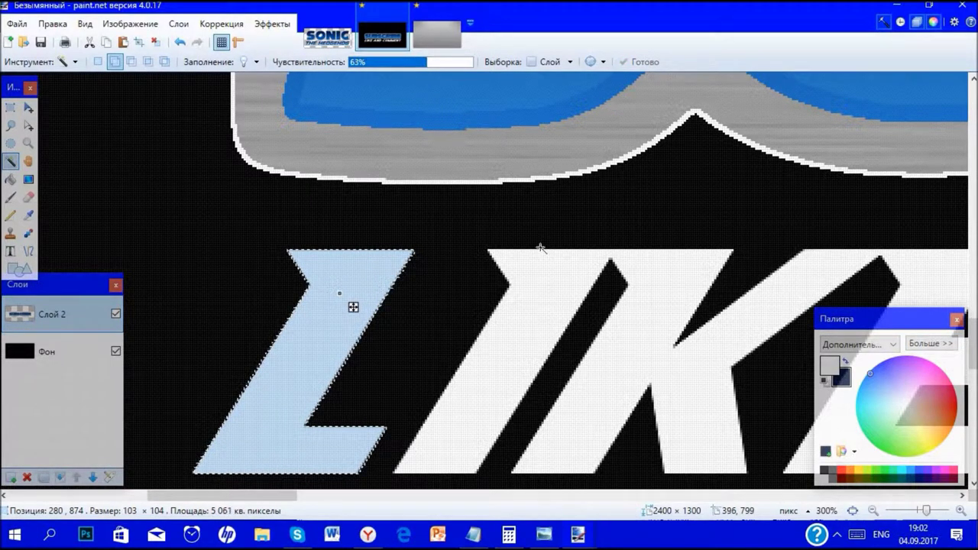
{"action": "left_click", "coordinate": [542, 280]}
{"action": "scroll", "coordinate": [546, 364], "scroll_direction": "right", "scroll_amount": 5}
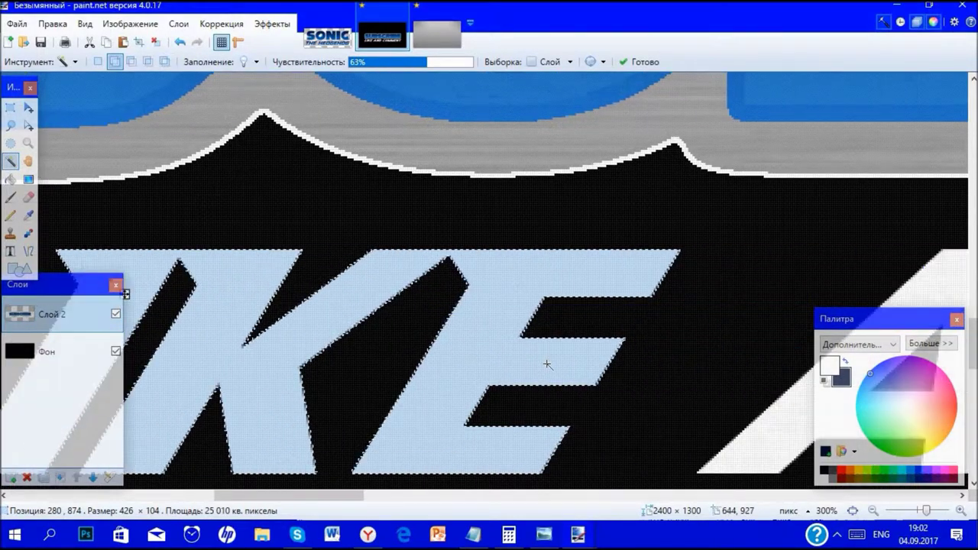
Add the letters of AND to the Magic Wand selection.
{"action": "scroll", "coordinate": [545, 359], "scroll_direction": "right", "scroll_amount": 5}
{"action": "left_click", "coordinate": [538, 352]}
{"action": "scroll", "coordinate": [539, 353], "scroll_direction": "right", "scroll_amount": 2}
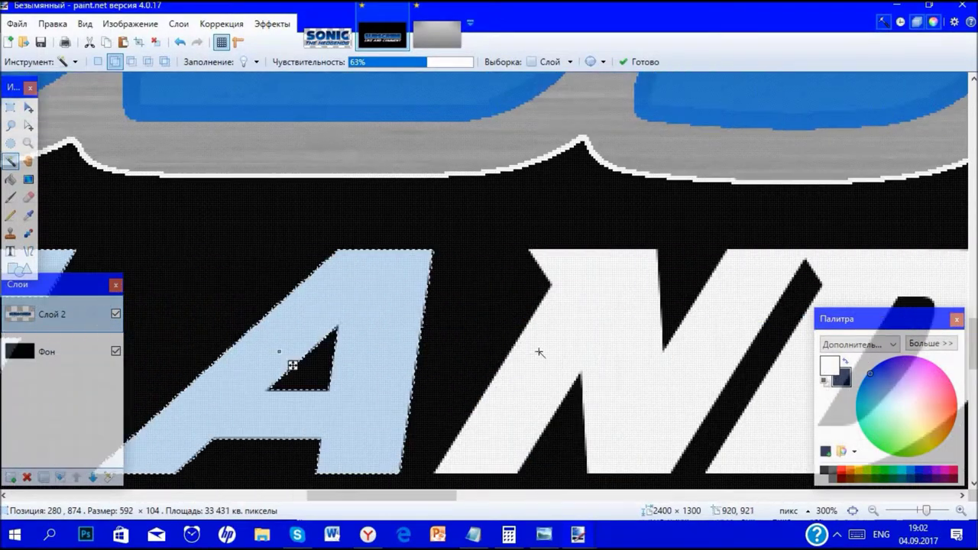
{"action": "left_click", "coordinate": [593, 334]}
{"action": "scroll", "coordinate": [593, 334], "scroll_direction": "right", "scroll_amount": 6}
Add the letters of COMMENT to the selection so that the whole lower text line is selected.
{"action": "left_click", "coordinate": [570, 339]}
{"action": "scroll", "coordinate": [579, 343], "scroll_direction": "right", "scroll_amount": 6}
{"action": "left_click", "coordinate": [691, 319]}
{"action": "scroll", "coordinate": [535, 330], "scroll_direction": "right", "scroll_amount": 6}
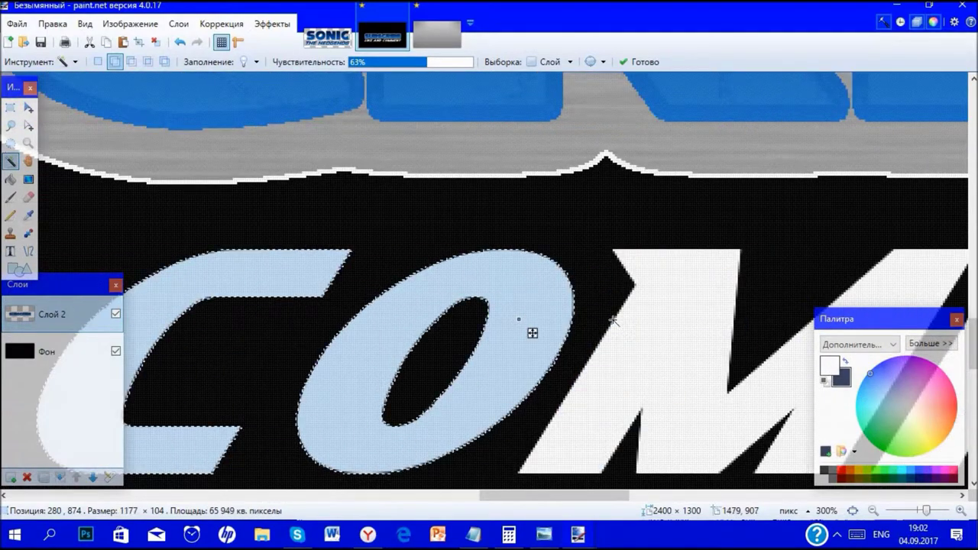
{"action": "left_click", "coordinate": [577, 312]}
{"action": "scroll", "coordinate": [577, 310], "scroll_direction": "right", "scroll_amount": 6}
{"action": "scroll", "coordinate": [577, 310], "scroll_direction": "right", "scroll_amount": 12}
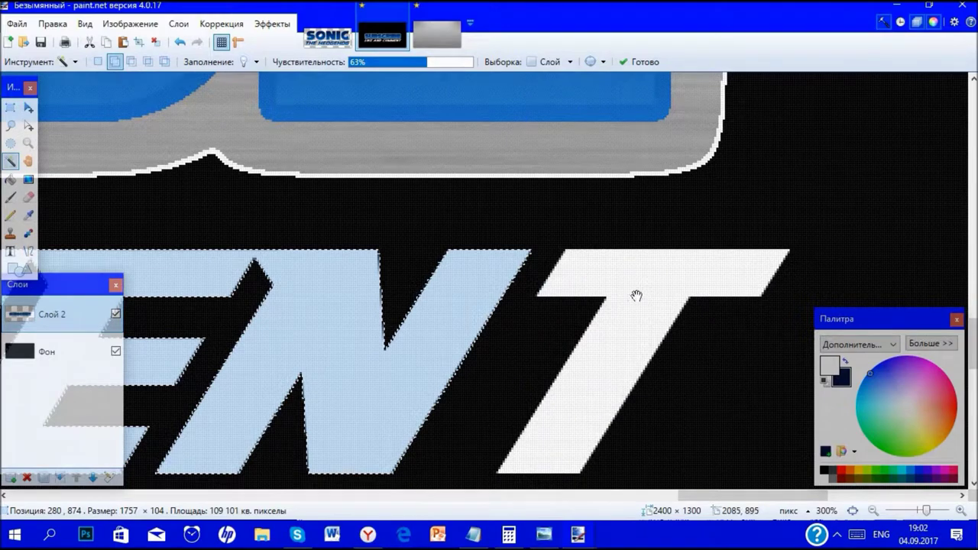
{"action": "left_click", "coordinate": [637, 296]}
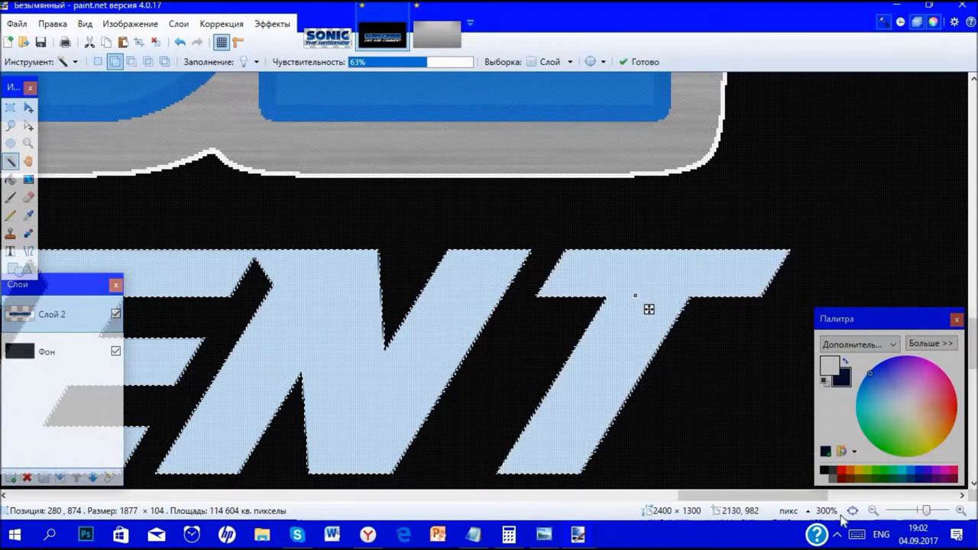
{"action": "left_click", "coordinate": [853, 510]}
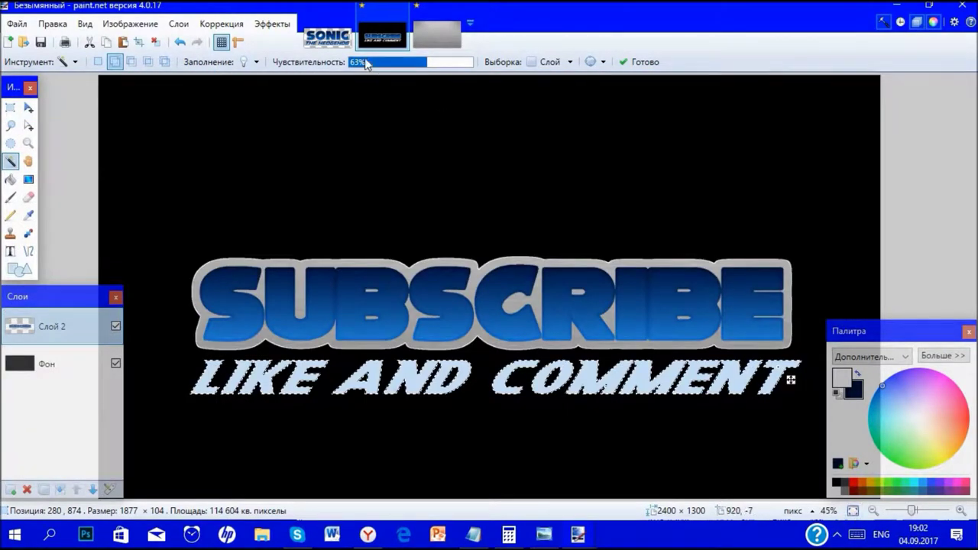
Sample the dark navy near the top of the I in the Sonic 2006 logo as the primary colour.
{"action": "left_click", "coordinate": [314, 35]}
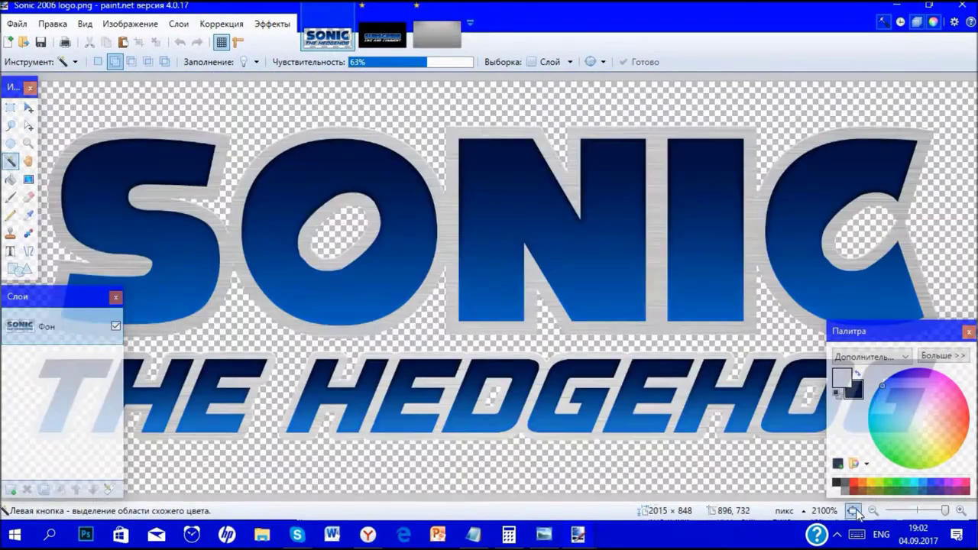
{"action": "left_click", "coordinate": [853, 510]}
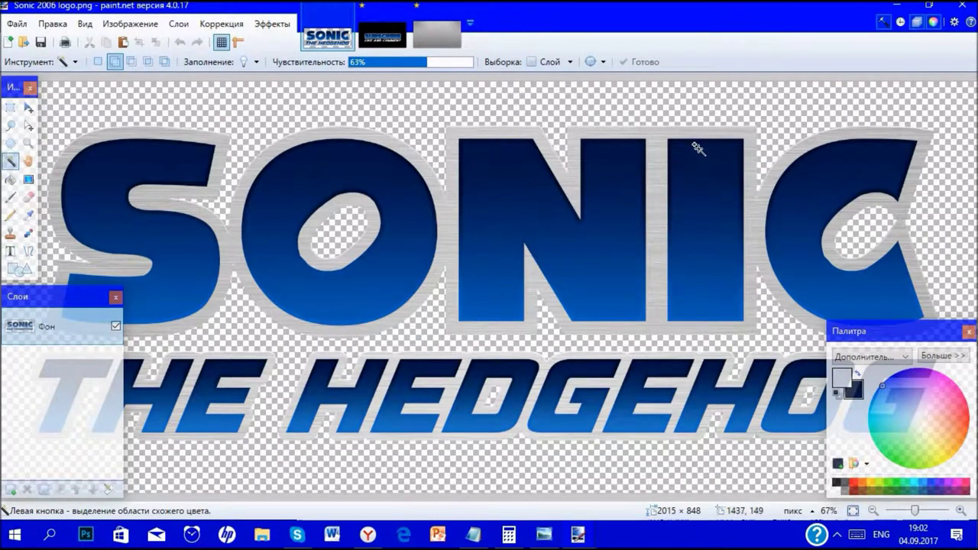
{"action": "scroll", "coordinate": [698, 148], "scroll_direction": "up", "scroll_amount": 10}
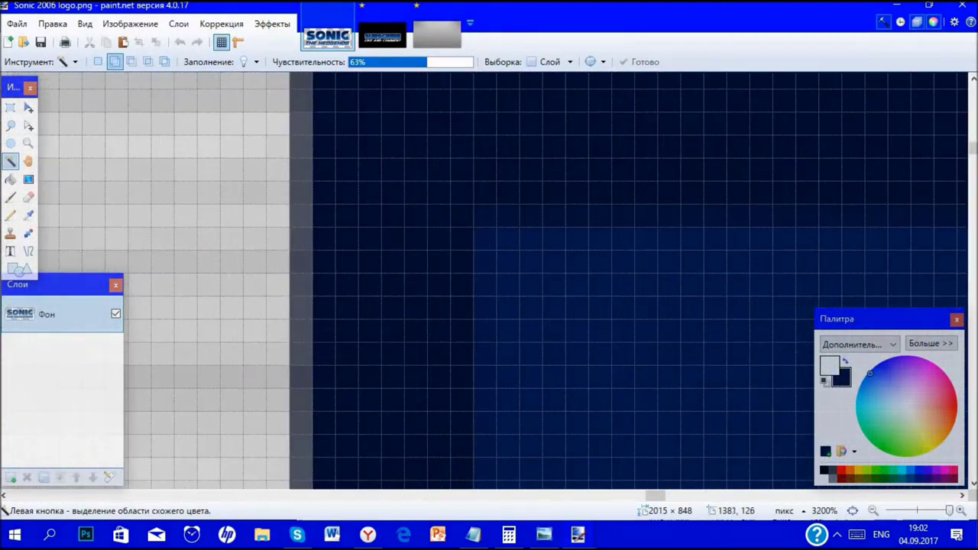
{"action": "left_click", "coordinate": [29, 215]}
{"action": "left_click", "coordinate": [480, 245]}
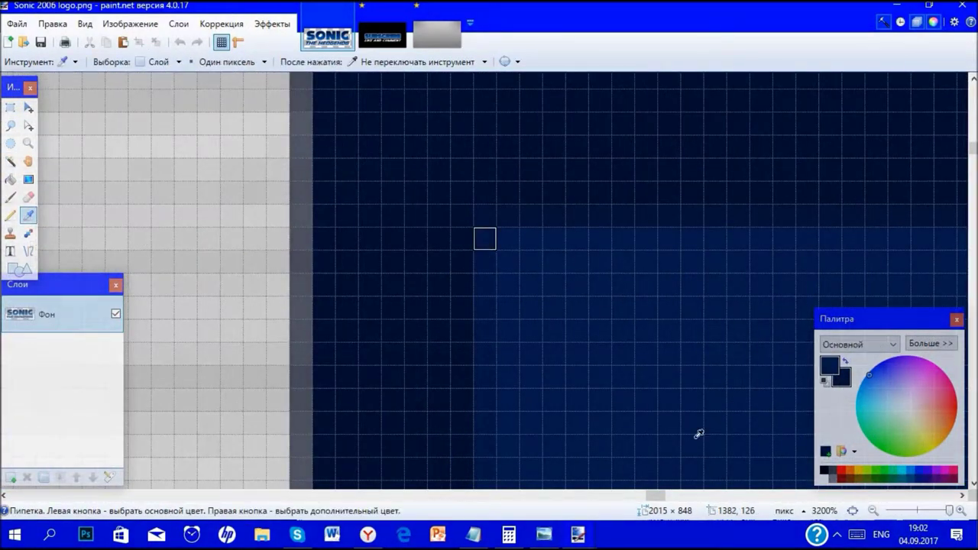
Sample the light blue at the bottom of the G in HEDGEHOG as the secondary colour.
{"action": "left_click", "coordinate": [853, 510]}
{"action": "scroll", "coordinate": [605, 430], "scroll_direction": "up", "scroll_amount": 5}
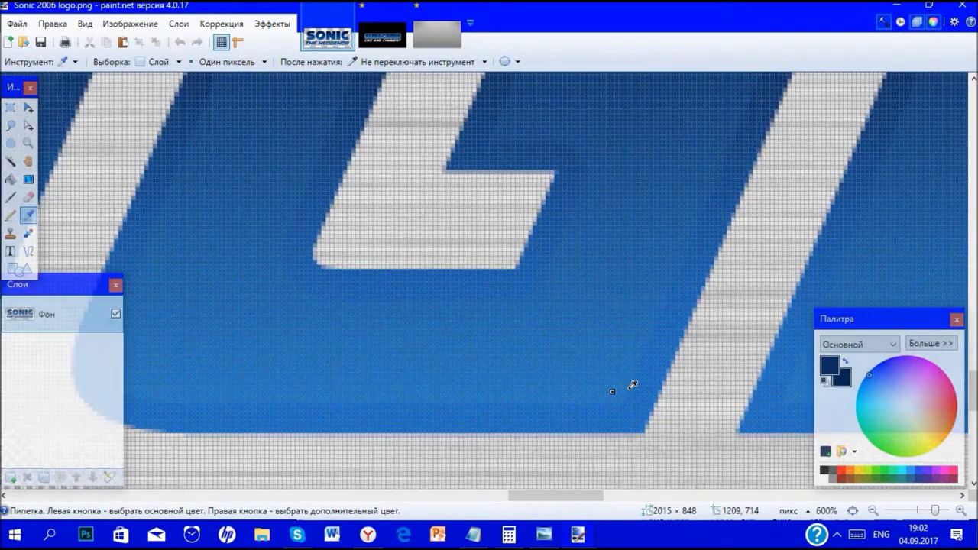
{"action": "scroll", "coordinate": [633, 385], "scroll_direction": "up", "scroll_amount": 5}
{"action": "right_click", "coordinate": [507, 454]}
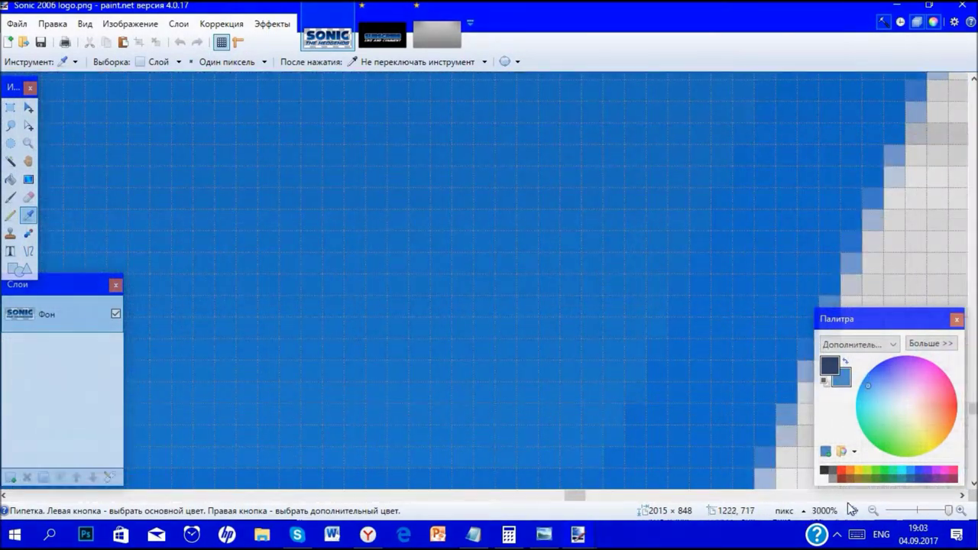
{"action": "left_click", "coordinate": [853, 511]}
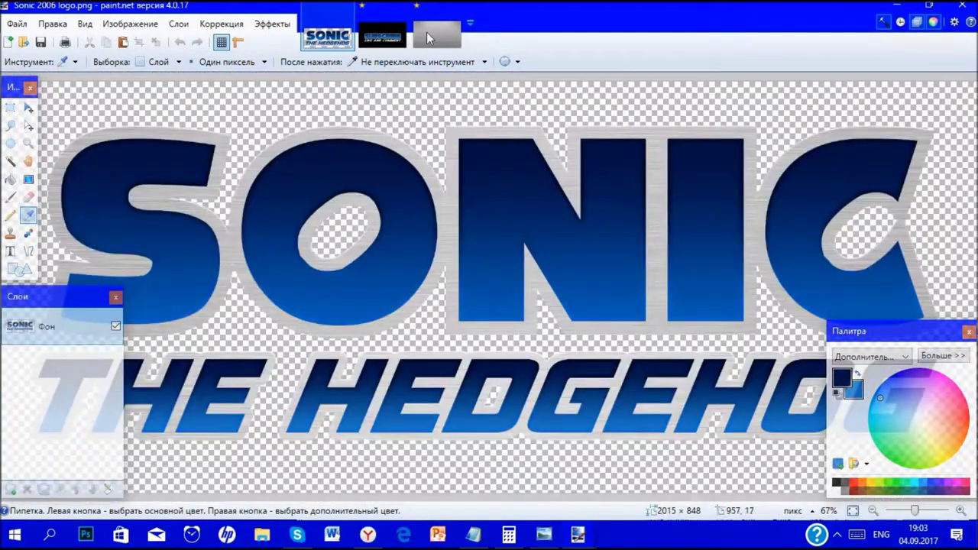
Fill the selected LIKE AND COMMENT letters with a vertical linear gradient about 104 px long, from their top edge to their bottom edge.
{"action": "left_click", "coordinate": [384, 39]}
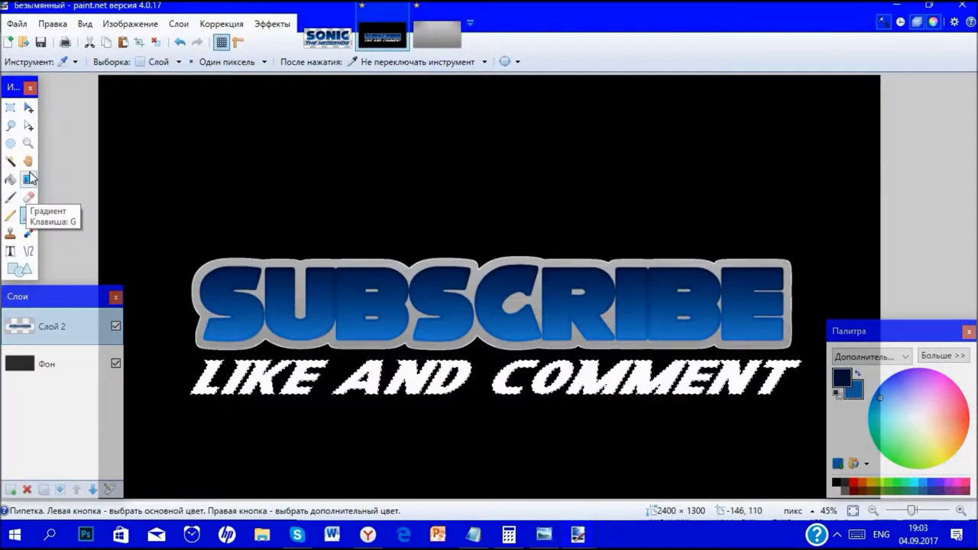
{"action": "left_click", "coordinate": [28, 179]}
{"action": "scroll", "coordinate": [376, 384], "scroll_direction": "up", "scroll_amount": 2}
{"action": "scroll", "coordinate": [375, 385], "scroll_direction": "up", "scroll_amount": 12}
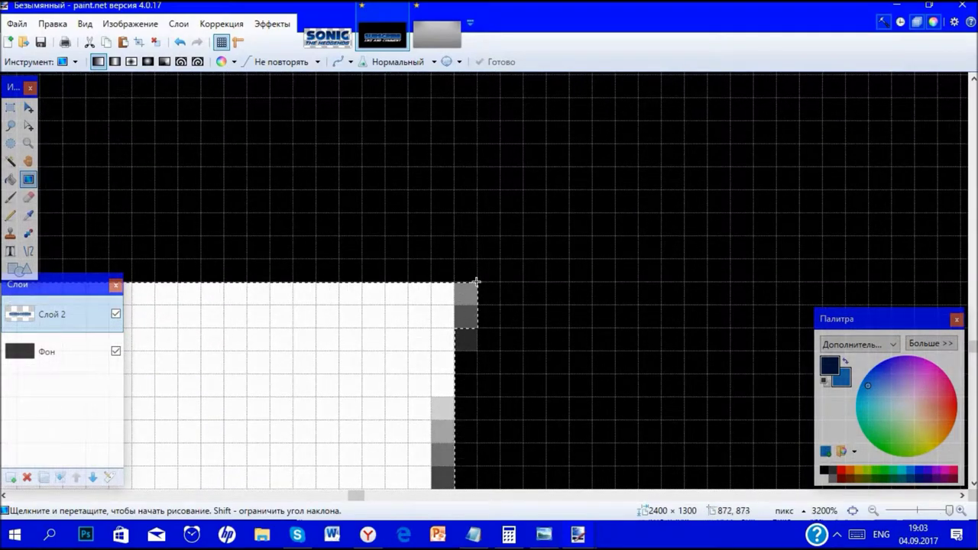
{"action": "left_click_drag", "start_coordinate": [477, 282], "coordinate": [476, 267]}
{"action": "scroll", "coordinate": [477, 282], "scroll_direction": "down", "scroll_amount": 10}
{"action": "scroll", "coordinate": [477, 282], "scroll_direction": "down", "scroll_amount": 3}
{"action": "scroll", "coordinate": [476, 282], "scroll_direction": "down", "scroll_amount": 1}
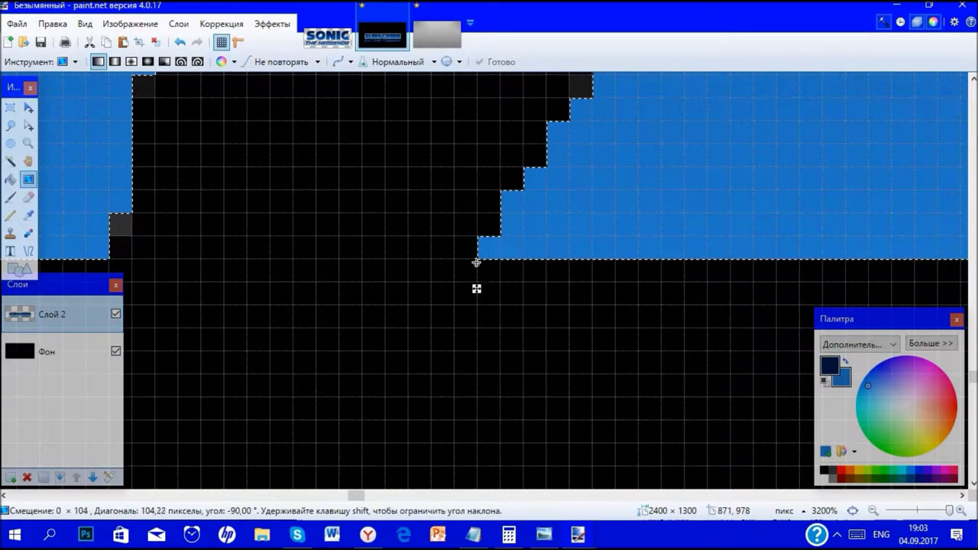
{"action": "left_click_drag", "start_coordinate": [477, 260], "coordinate": [477, 259]}
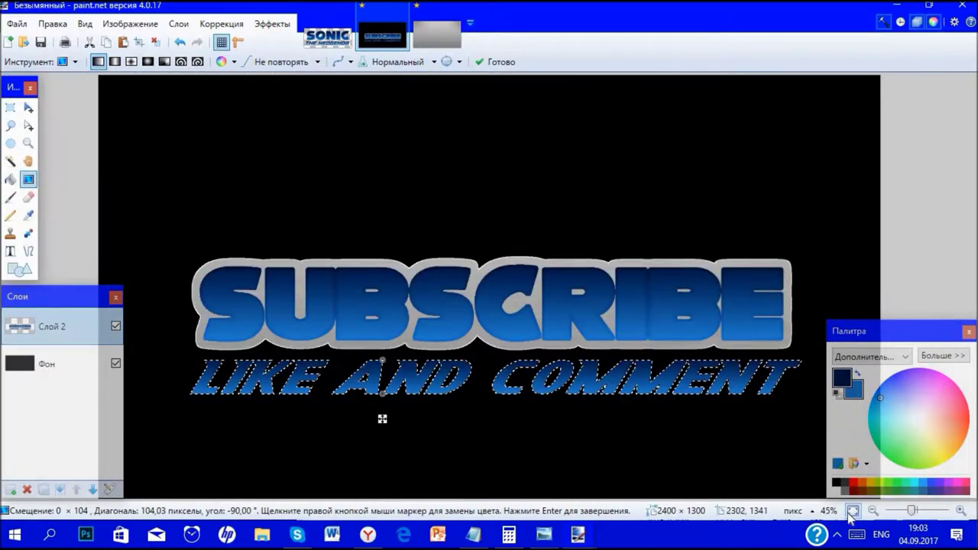
{"action": "left_click", "coordinate": [852, 510]}
Undo the deselection of the lower text and add a new layer above the logo layer with the Move Selected Pixels tool active.
{"action": "key", "text": "ctrl+d"}
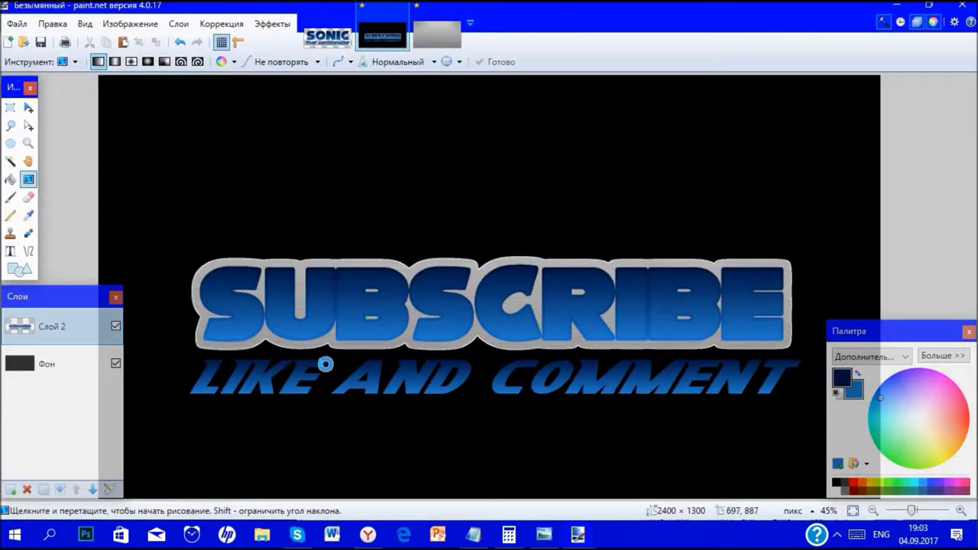
{"action": "key", "text": "ctrl+z"}
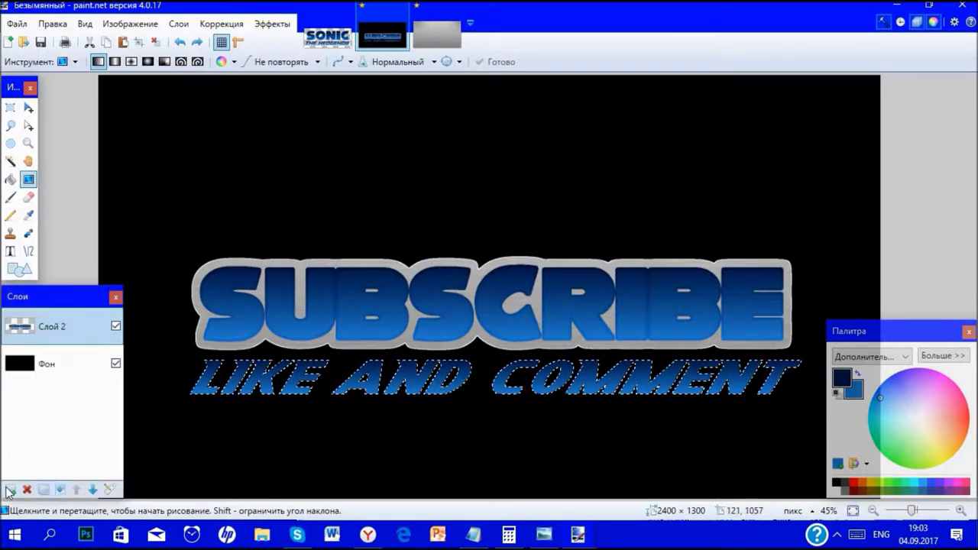
{"action": "left_click", "coordinate": [11, 490]}
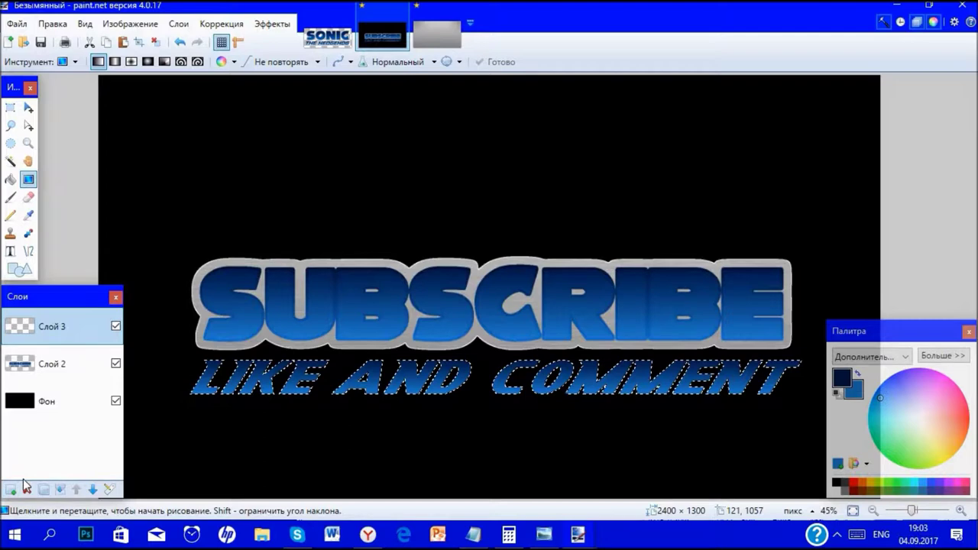
{"action": "left_click", "coordinate": [28, 108]}
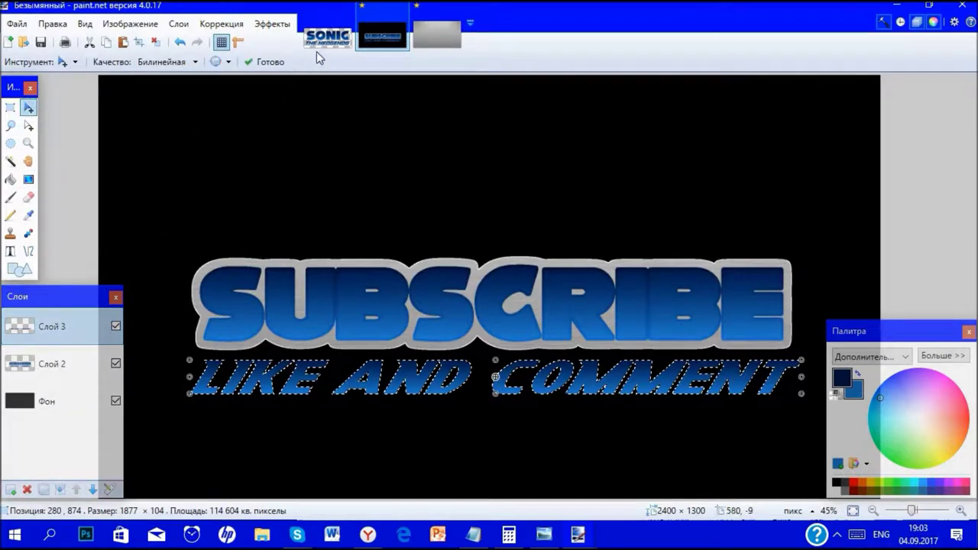